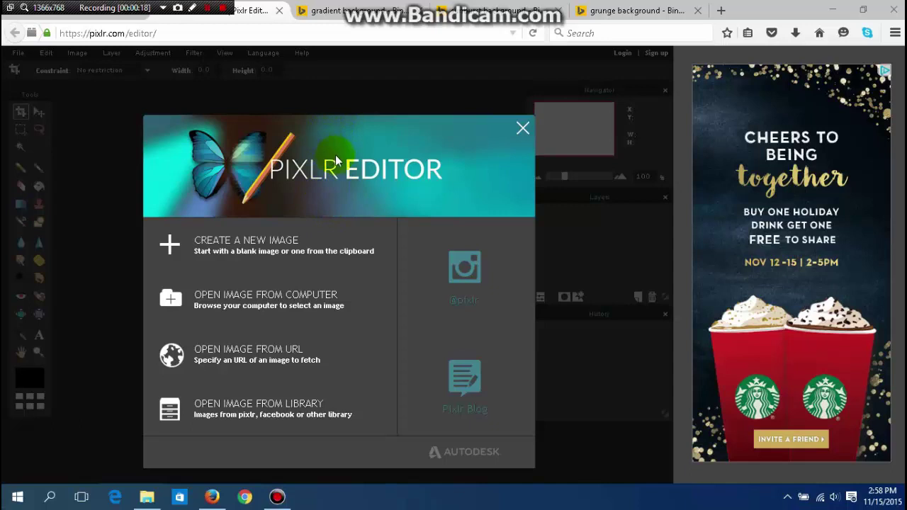
# - Go to Pixlr Editor at pixlr.com/editor and reach its start dialog
pyautogui.click(217, 34)
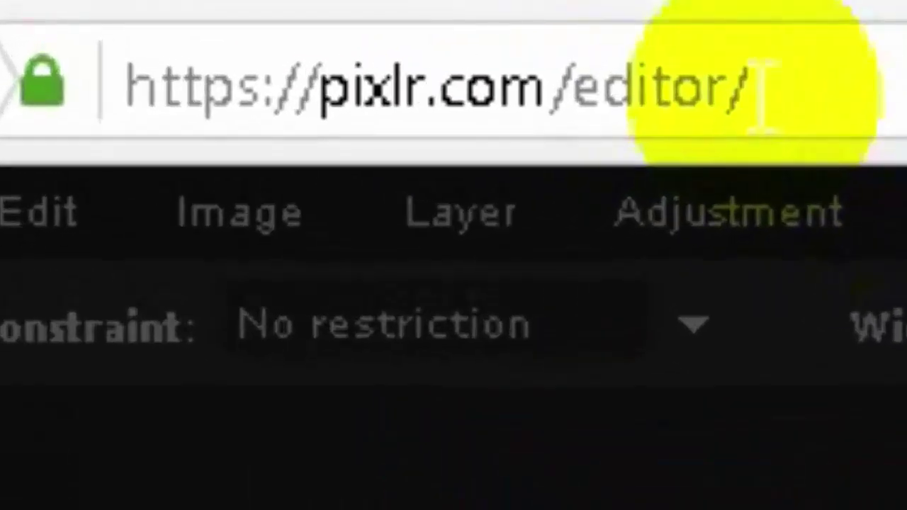
pyautogui.click(86, 34)
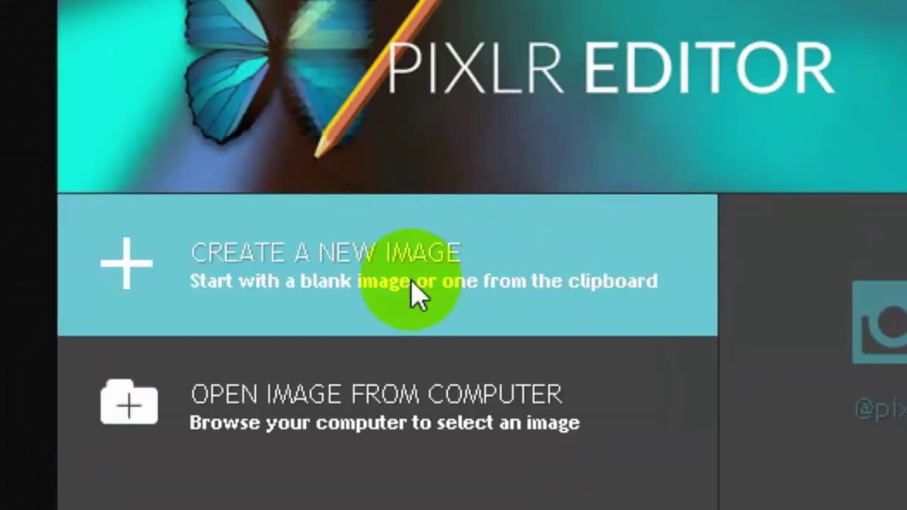
# - Create a new image with width 1920, height 1080 and a transparent background
pyautogui.click(419, 294)
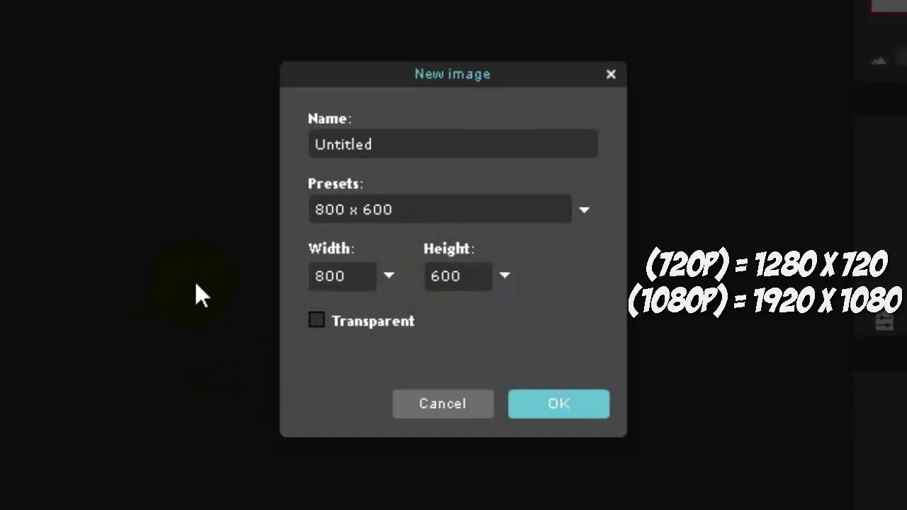
pyautogui.click(346, 280)
pyautogui.write('10')
pyautogui.press('BackSpace')
pyautogui.write('920')
pyautogui.click(473, 275)
pyautogui.write('1')
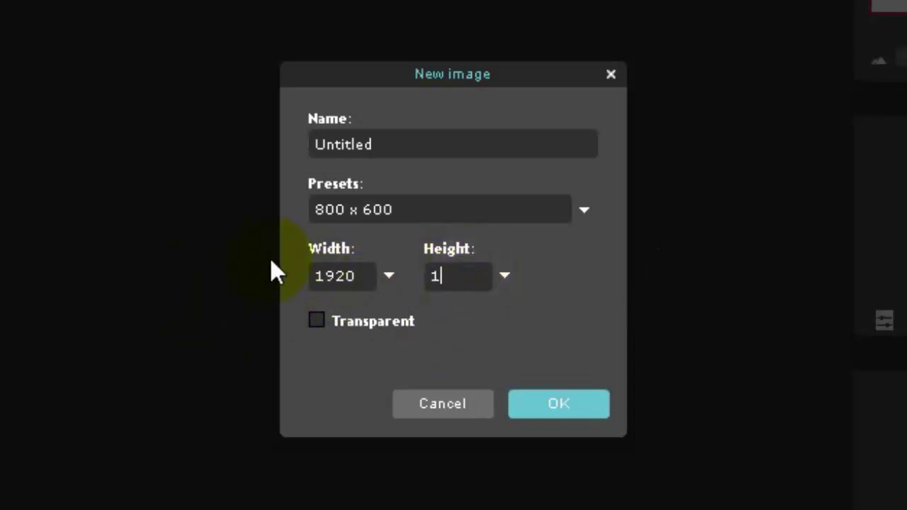
pyautogui.click(318, 319)
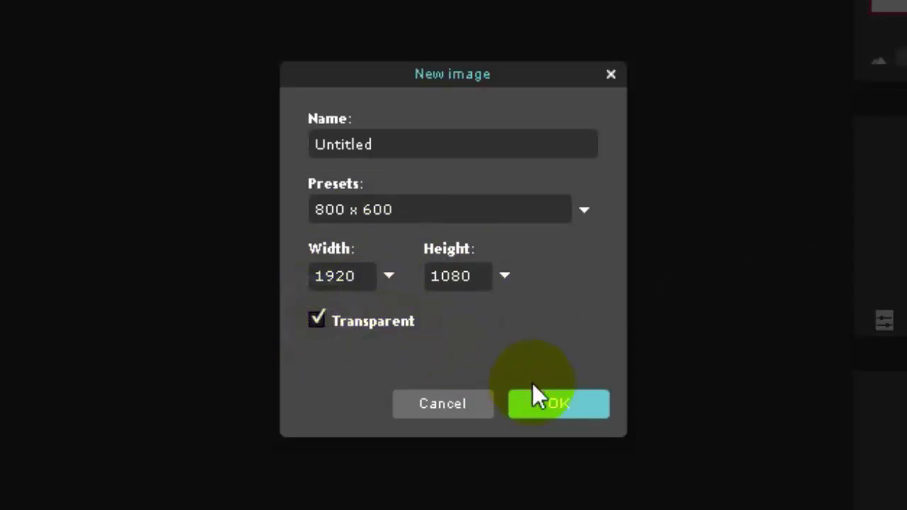
pyautogui.click(556, 405)
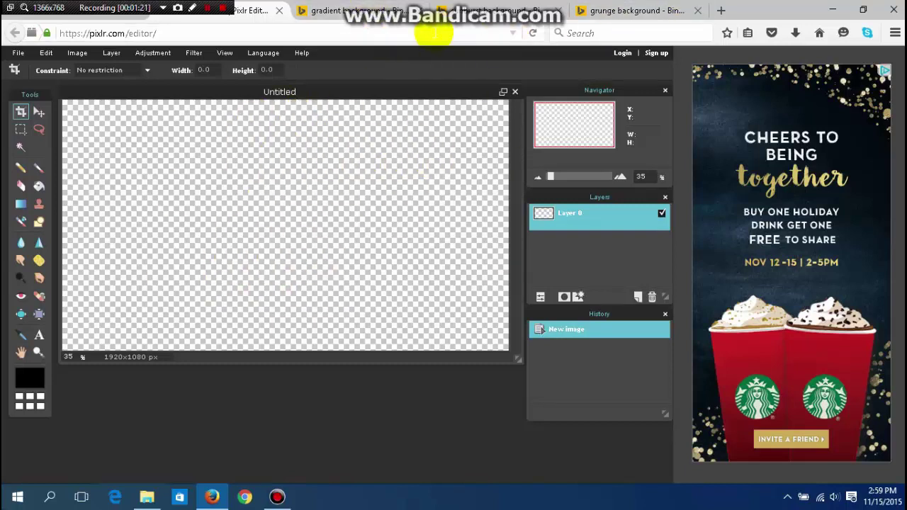
# - Compare the gradient, sunburst and grunge background search results, ending on the gradient results
pyautogui.click(322, 10)
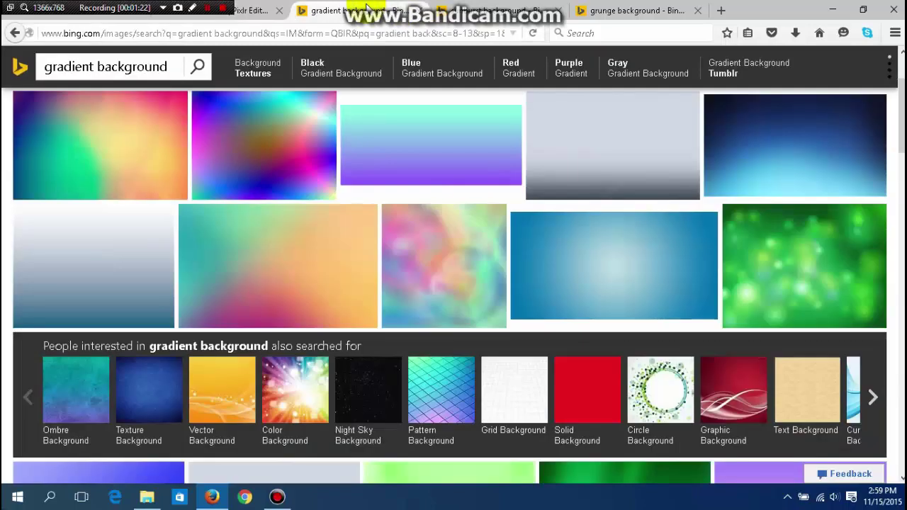
pyautogui.click(508, 7)
pyautogui.click(618, 7)
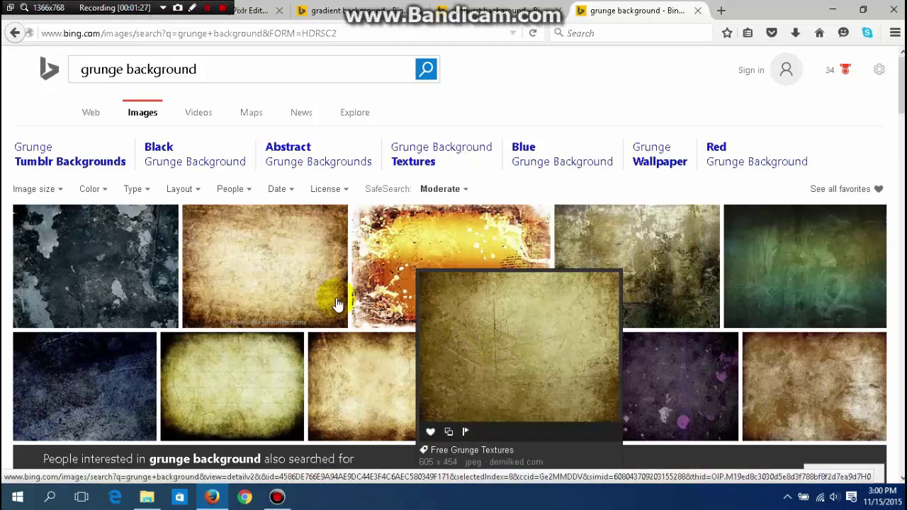
pyautogui.scroll(-3, 419, 345)
pyautogui.scroll(3, 435, 350)
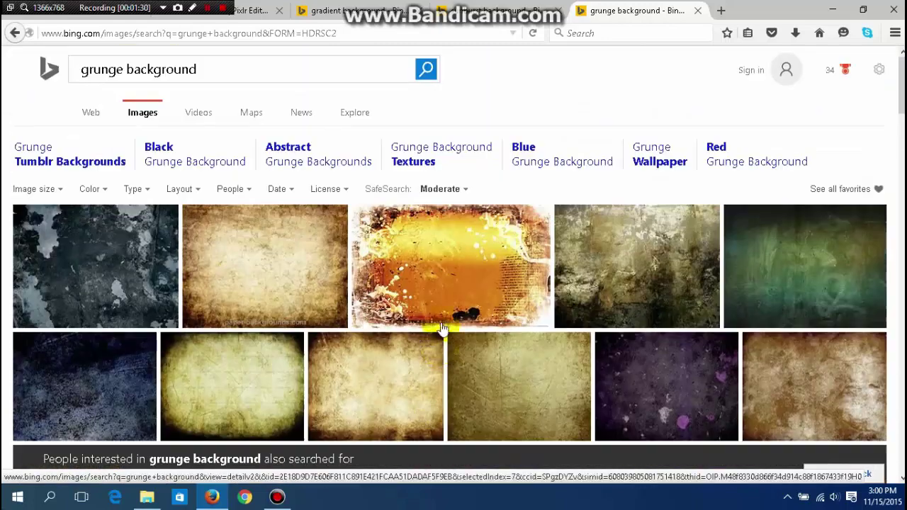
pyautogui.click(328, 10)
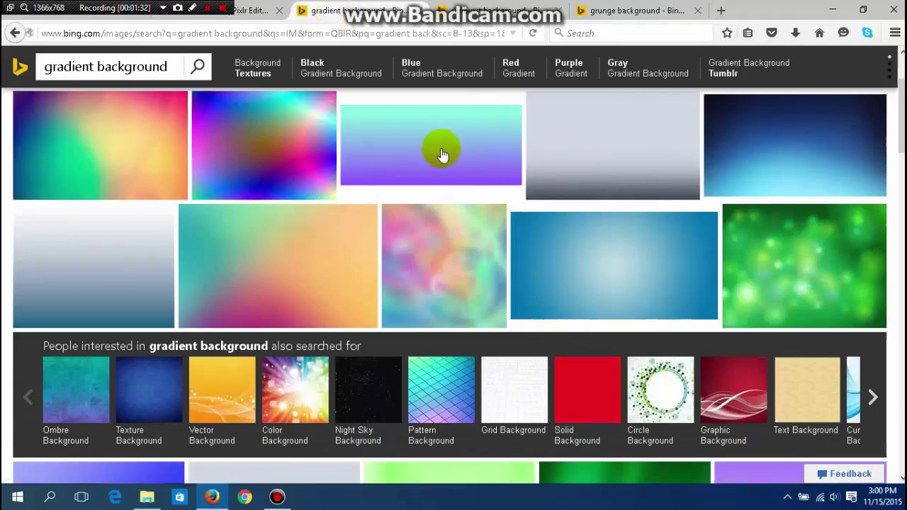
# - Open Blue-radial-gradient-background.png in Pixlr Editor with File > Open image
pyautogui.click(244, 10)
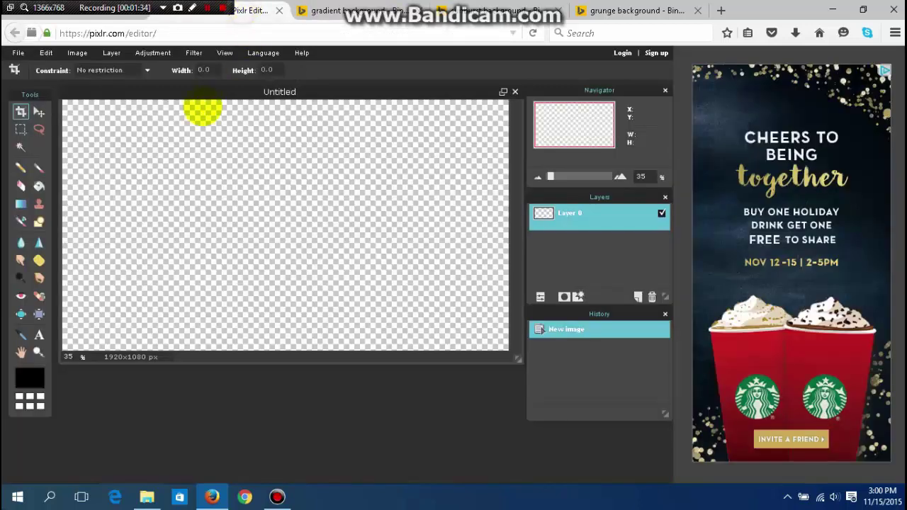
pyautogui.click(17, 53)
pyautogui.click(28, 68)
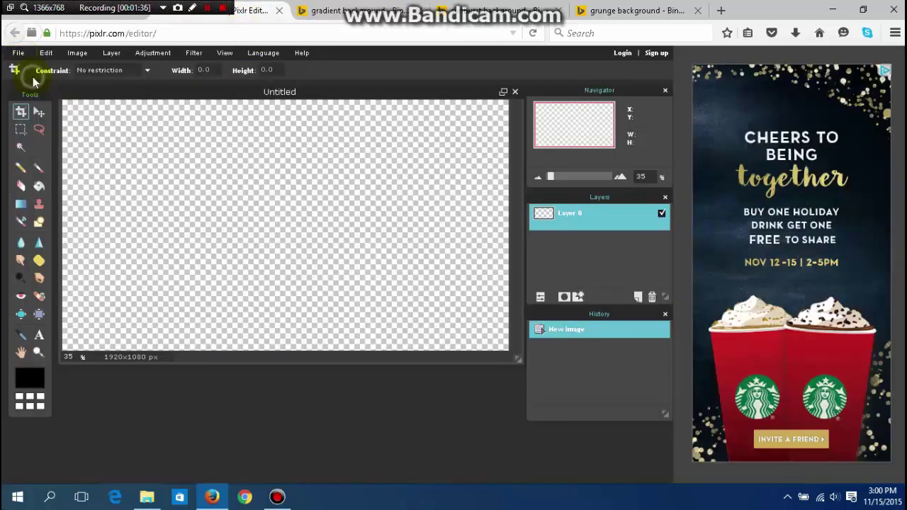
pyautogui.click(391, 158)
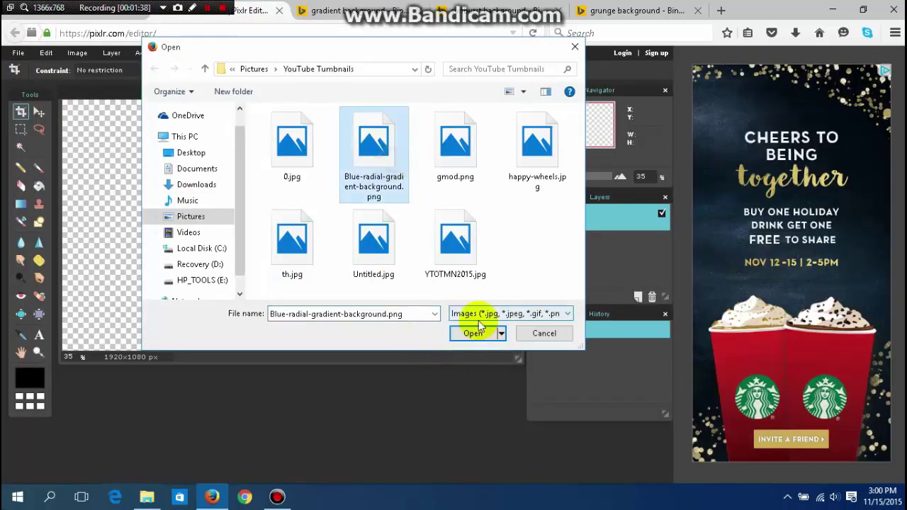
pyautogui.click(472, 333)
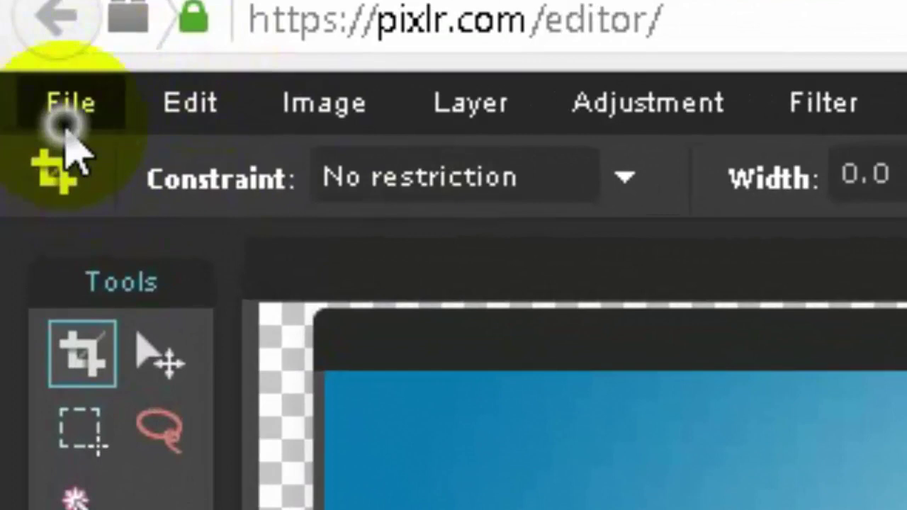
# - Select and copy the entire gradient image, then bring the Untitled canvas forward
pyautogui.click(67, 128)
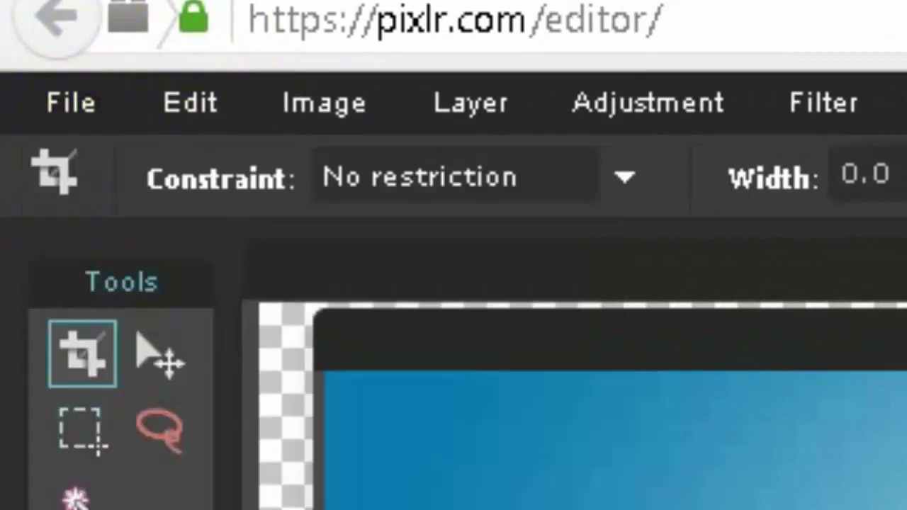
pyautogui.click(159, 355)
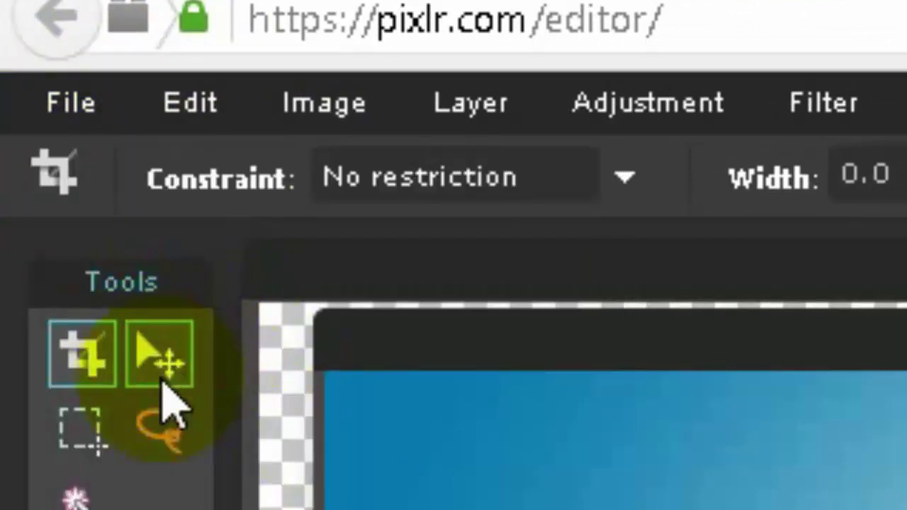
pyautogui.click(158, 358)
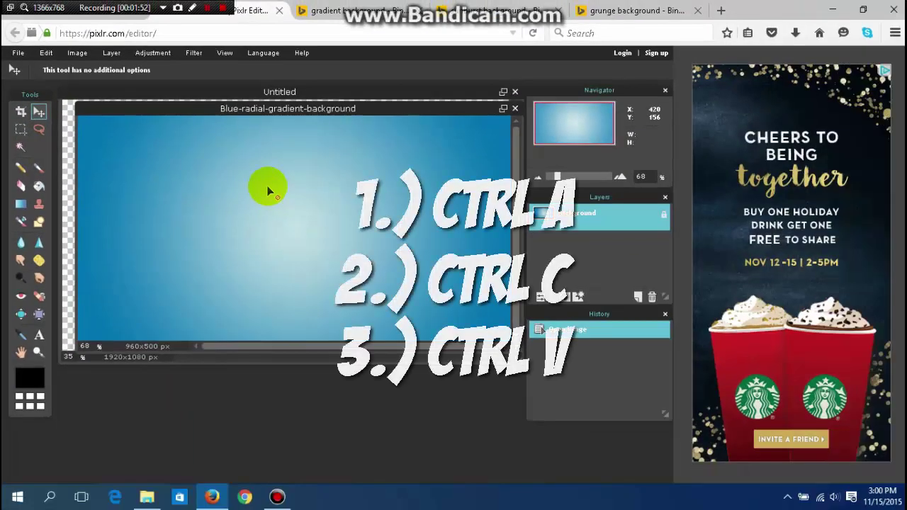
pyautogui.hotkey('ctrl', 'a')
pyautogui.hotkey('ctrl', 'c')
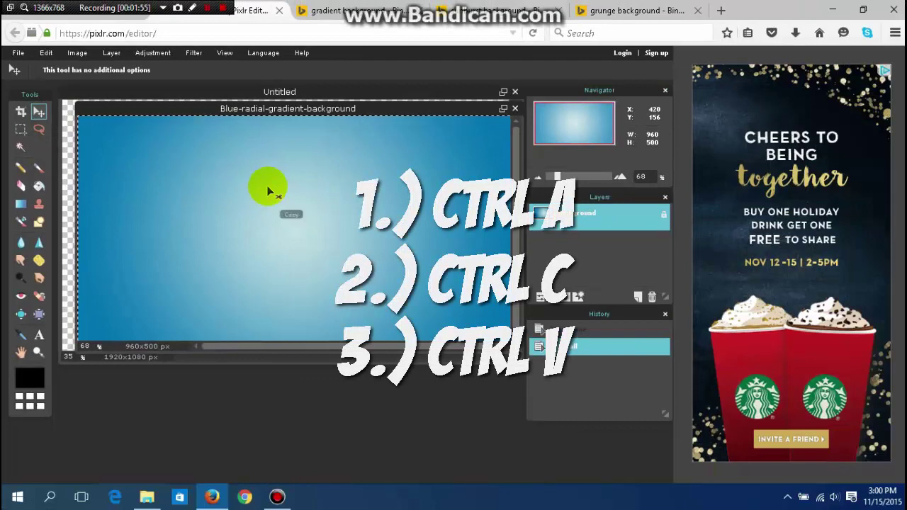
pyautogui.click(291, 93)
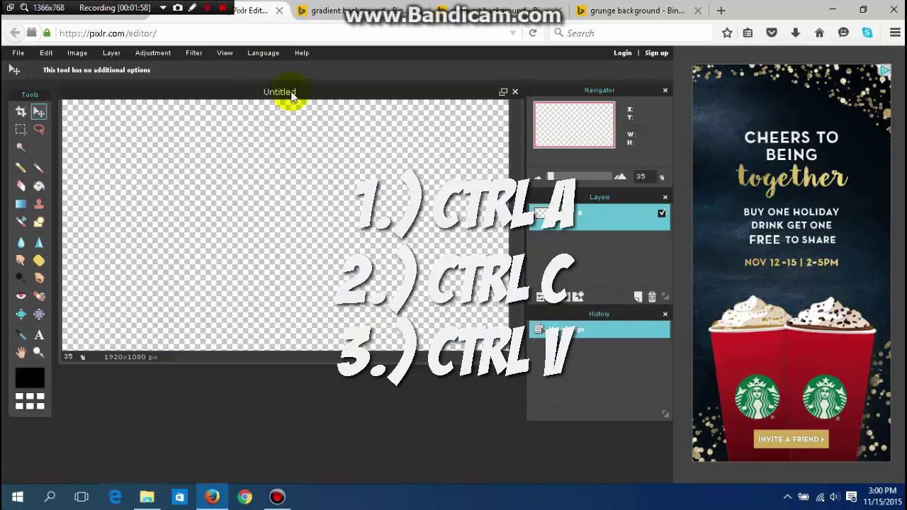
# - Paste the gradient as Layer 1 and free-transform it to fill the 1920x1080 frame
pyautogui.hotkey('ctrl', 'v')
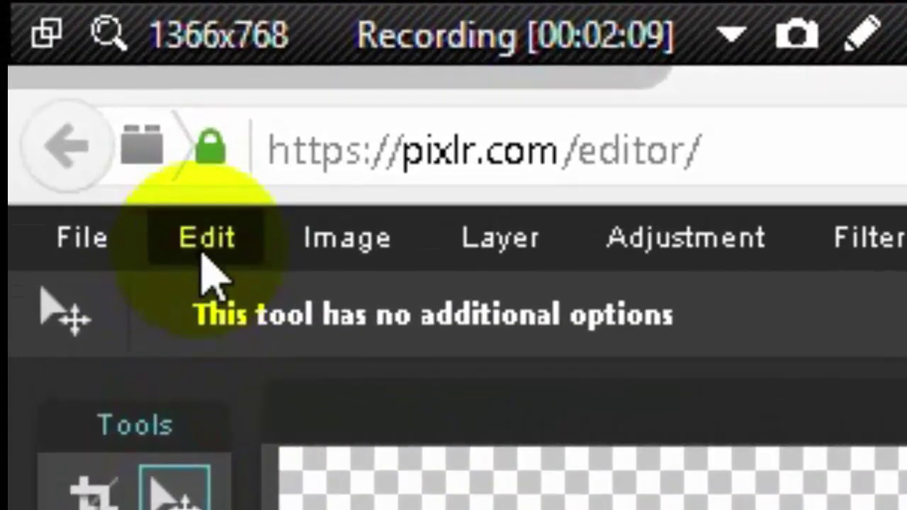
pyautogui.click(46, 54)
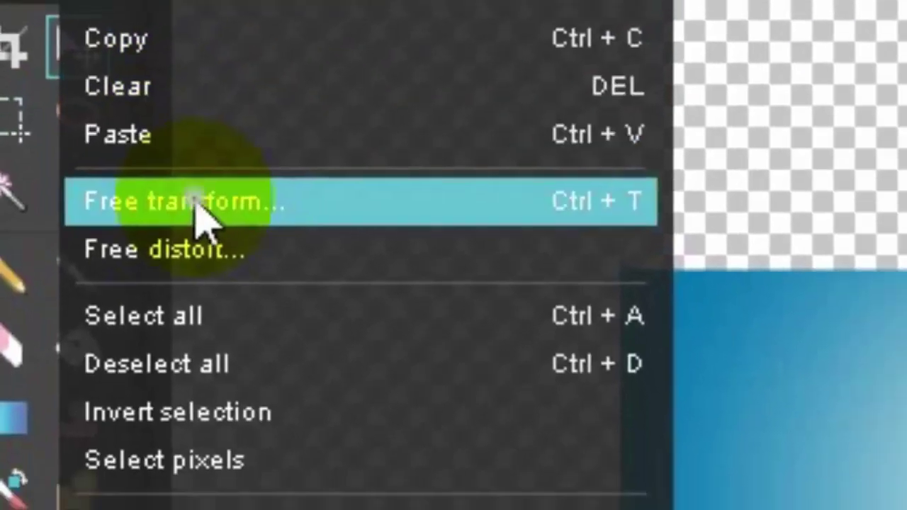
pyautogui.click(276, 507)
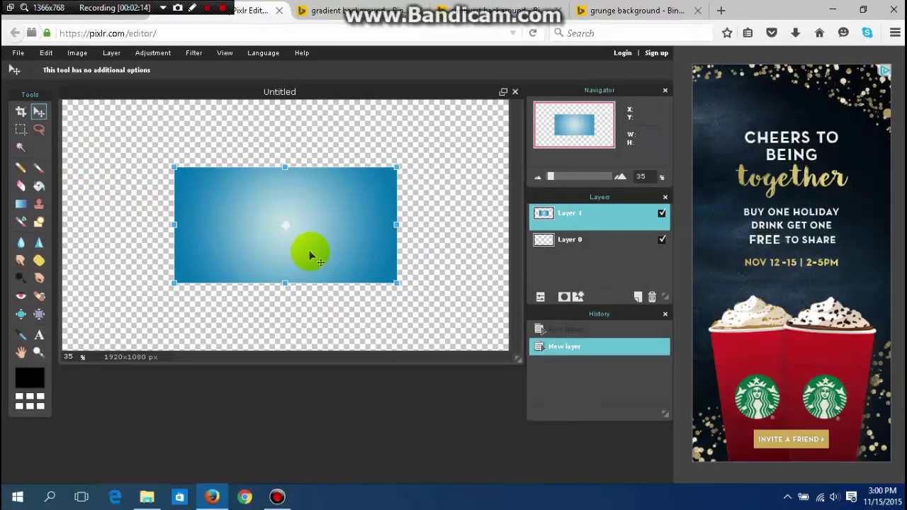
pyautogui.moveTo(284, 283); pyautogui.dragTo(275, 355)
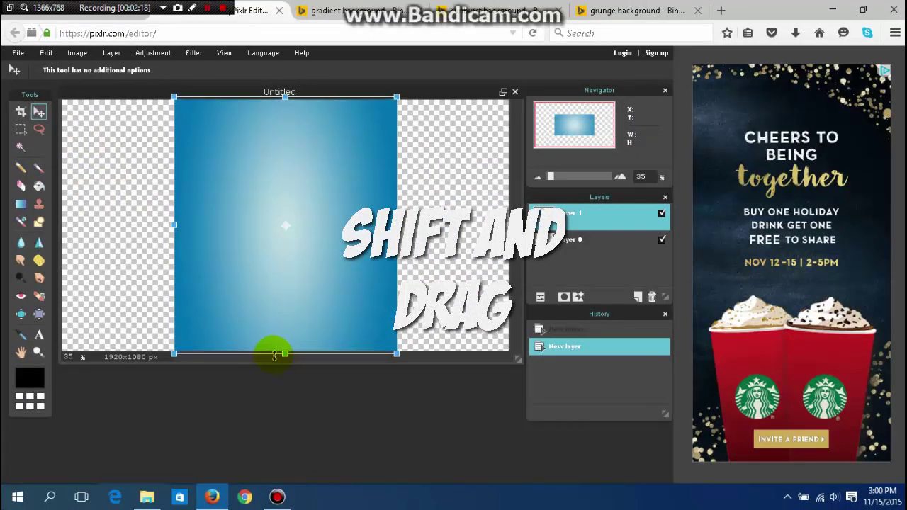
pyautogui.moveTo(173, 225); pyautogui.dragTo(61, 221)
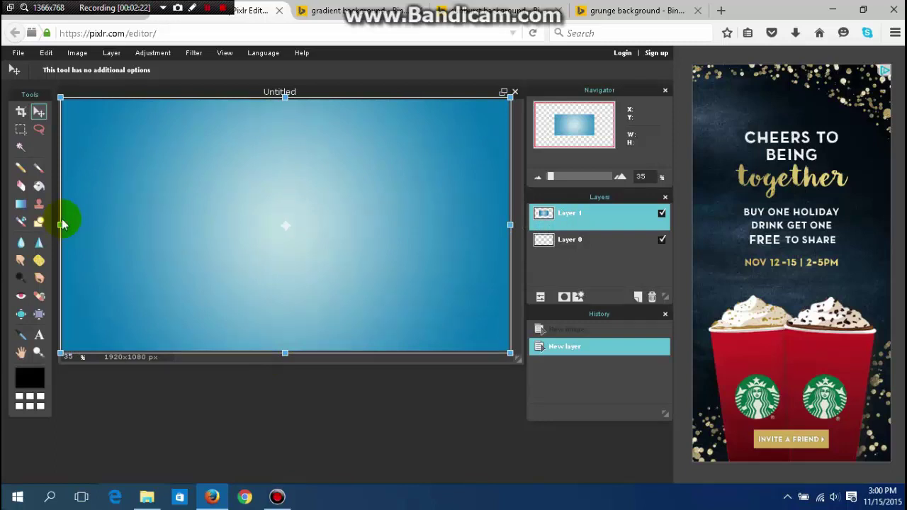
pyautogui.moveTo(59, 96)
pyautogui.mouseDown()
pyautogui.moveTo(154, 152)
pyautogui.moveTo(132, 115)
pyautogui.moveTo(59, 98)
pyautogui.mouseUp()
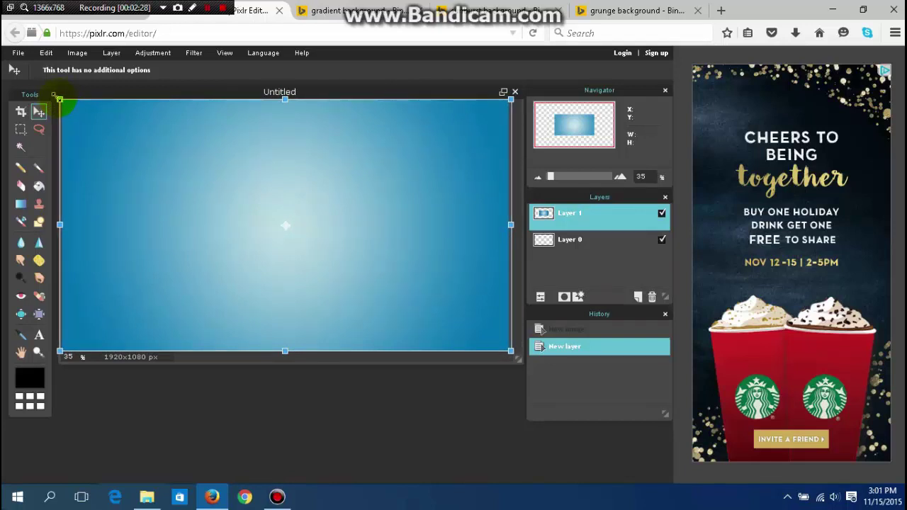
pyautogui.click(265, 443)
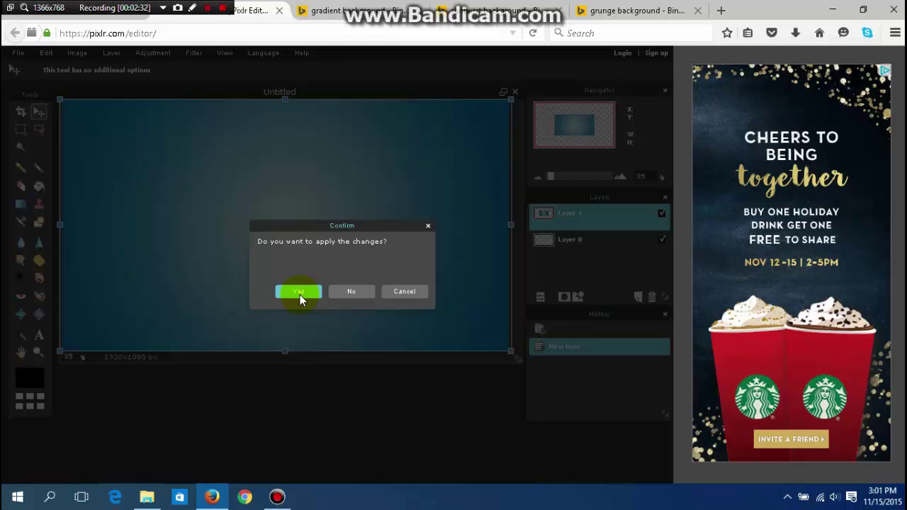
pyautogui.click(296, 291)
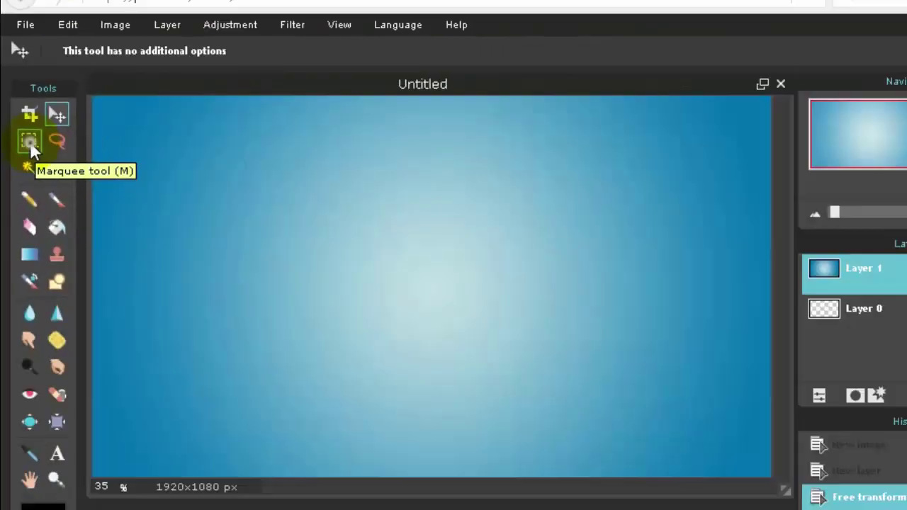
# - Draw a rectangular marquee over the gradient's upper-left area, then nudge it with Move
pyautogui.click(213, 303)
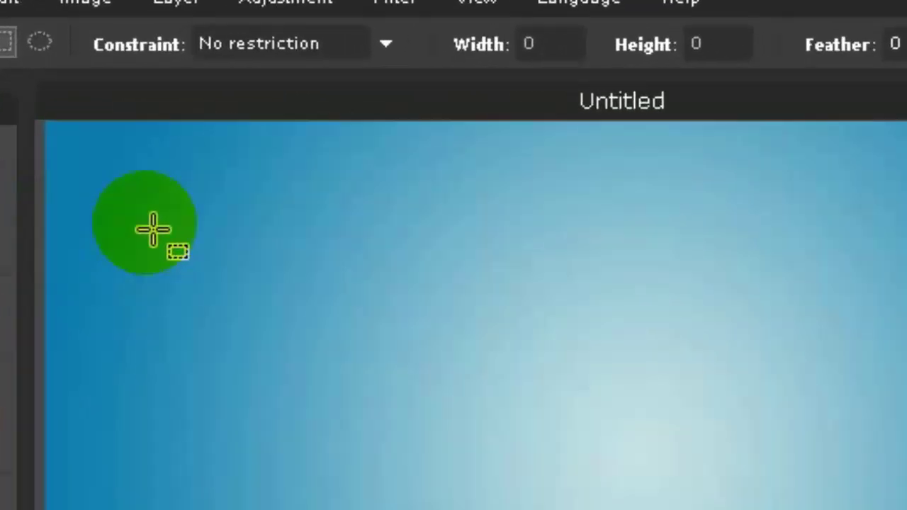
pyautogui.moveTo(114, 219); pyautogui.dragTo(686, 509)
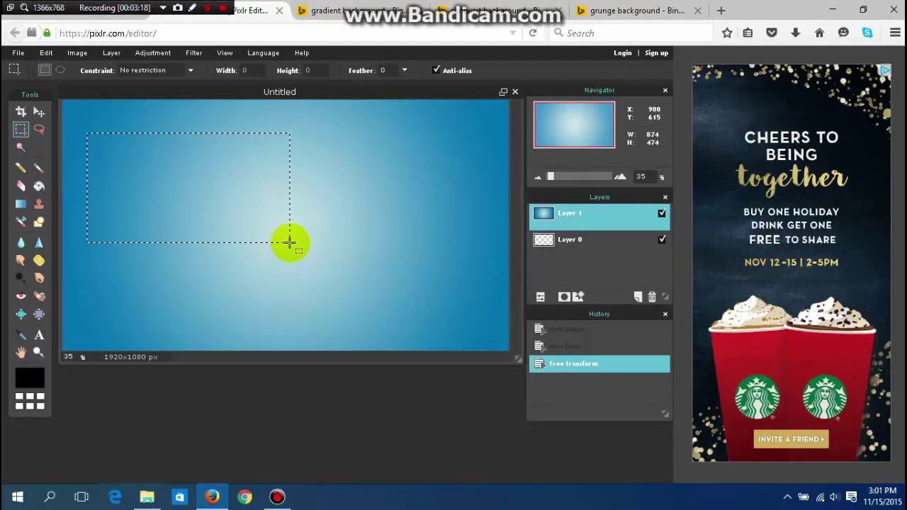
pyautogui.moveTo(290, 242); pyautogui.dragTo(289, 242)
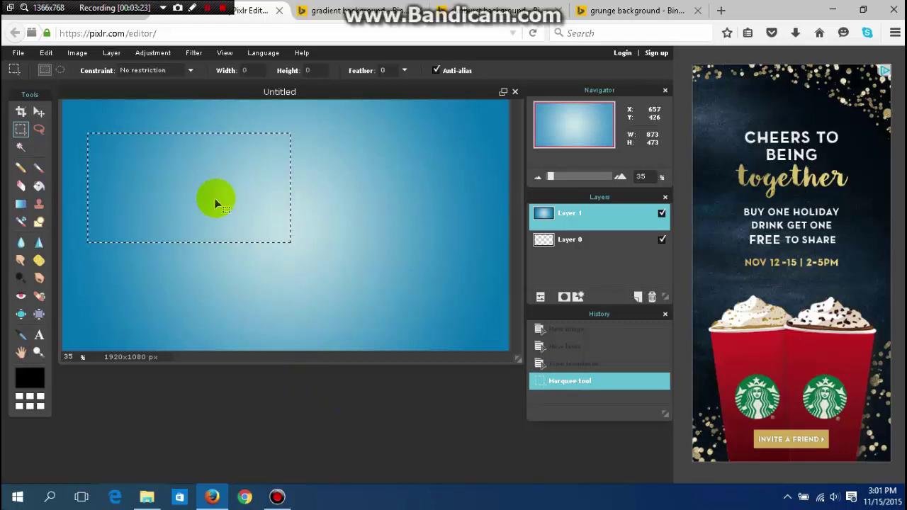
pyautogui.click(39, 111)
pyautogui.moveTo(113, 193); pyautogui.dragTo(119, 187)
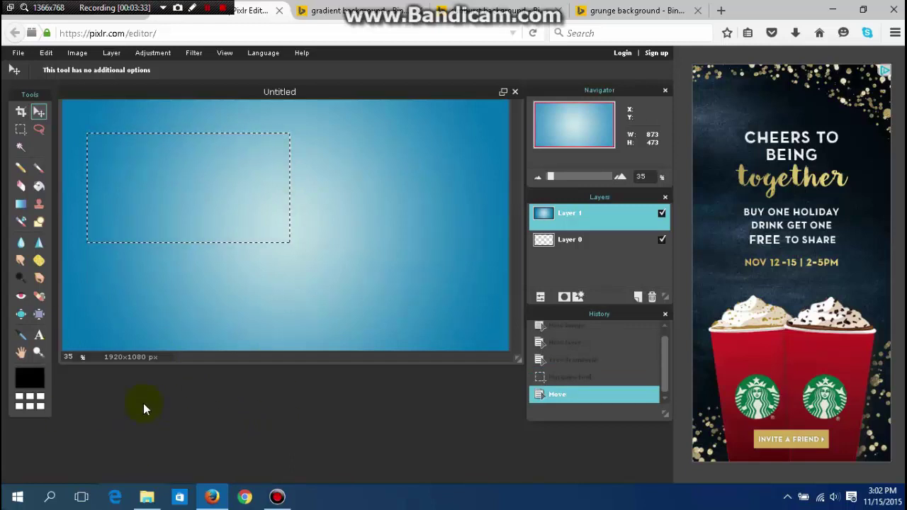
# - Bucket-fill the rectangular selection with black until the whole video box is solid
pyautogui.click(39, 186)
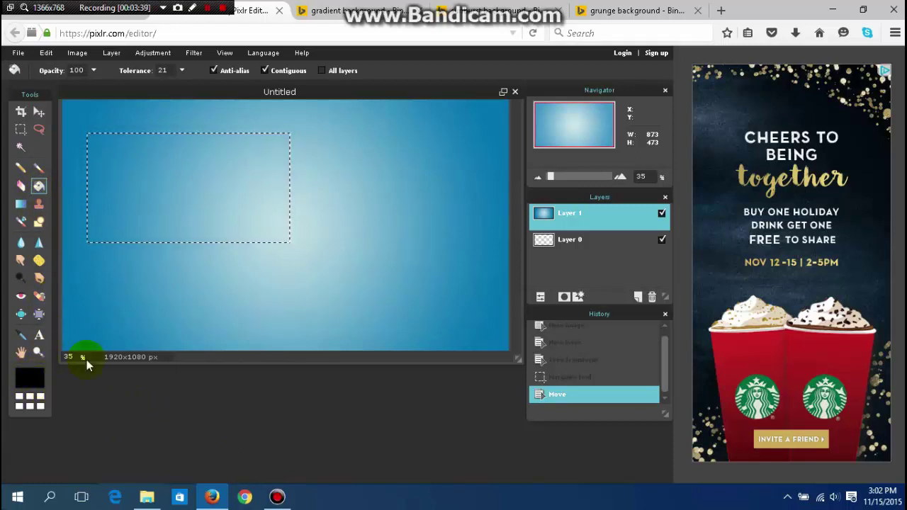
pyautogui.click(158, 186)
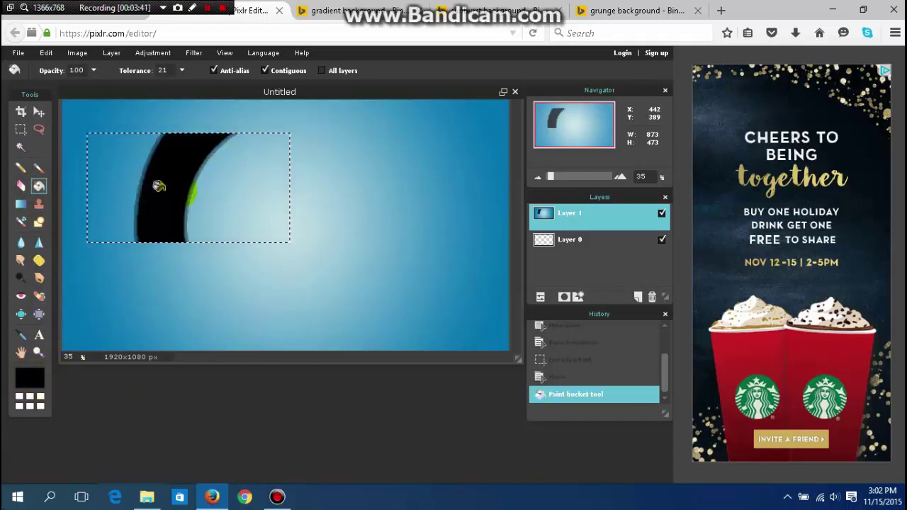
pyautogui.click(221, 197)
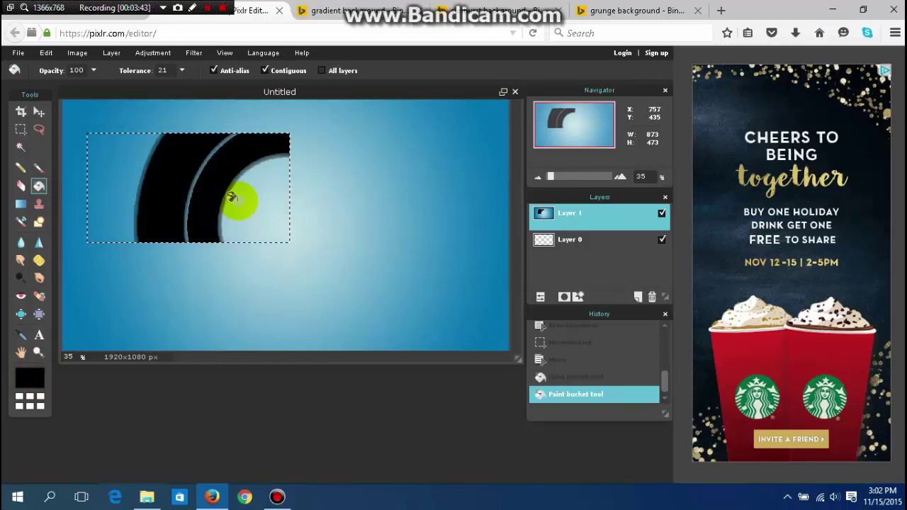
pyautogui.click(231, 197)
pyautogui.click(187, 190)
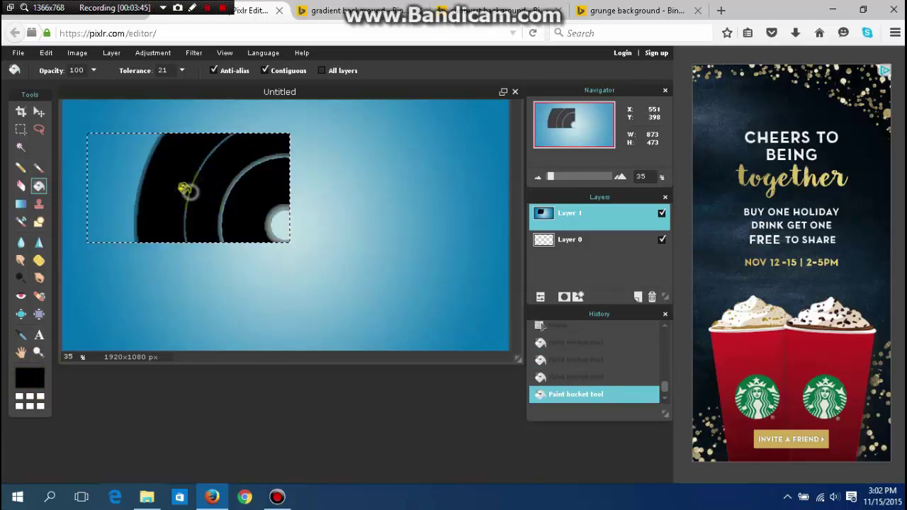
pyautogui.click(184, 189)
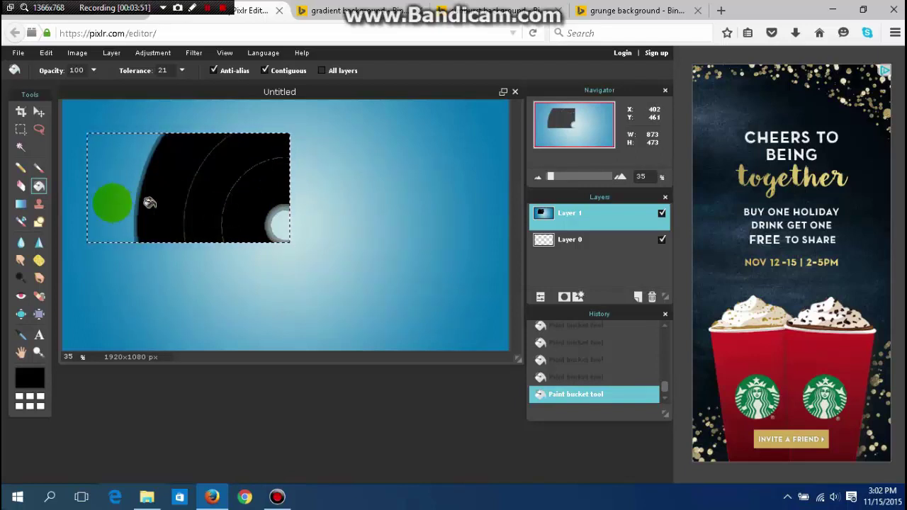
pyautogui.click(40, 168)
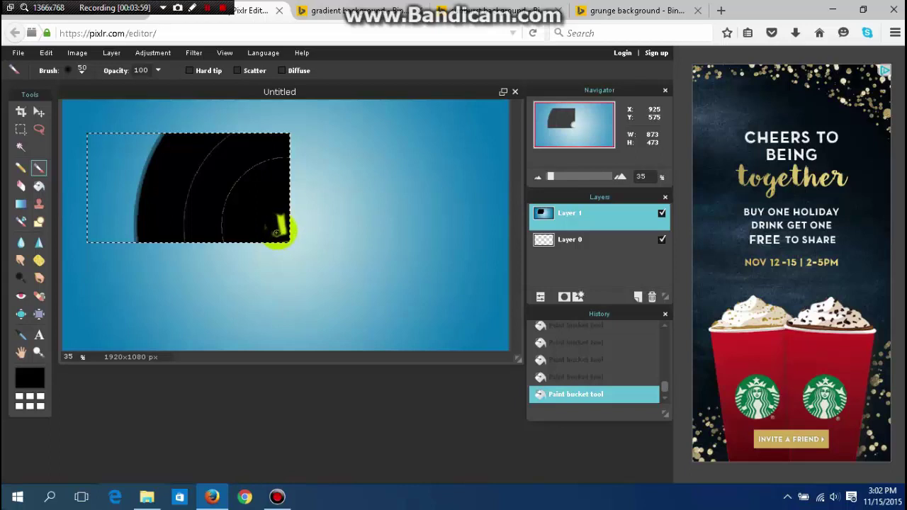
pyautogui.click(207, 7)
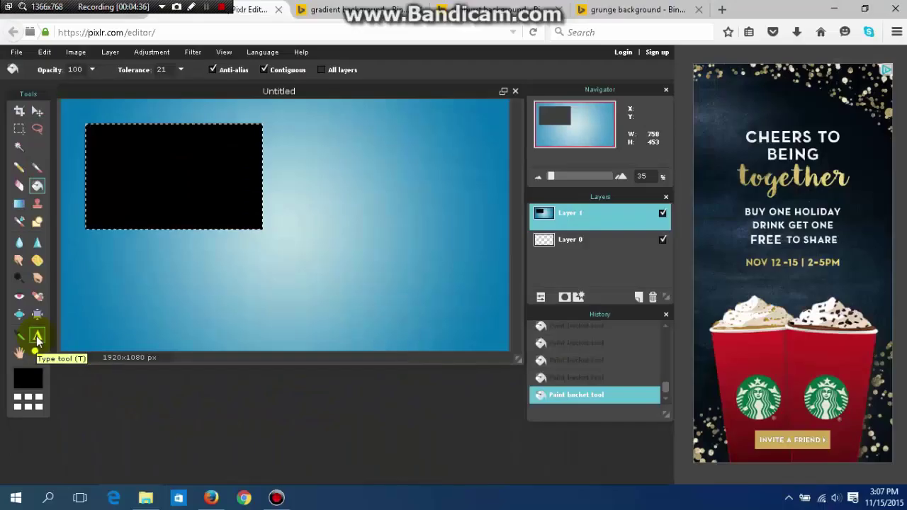
# - Start a text in Action Comcs Black font reading THANKS FOR WATCHING!!!
pyautogui.click(375, 202)
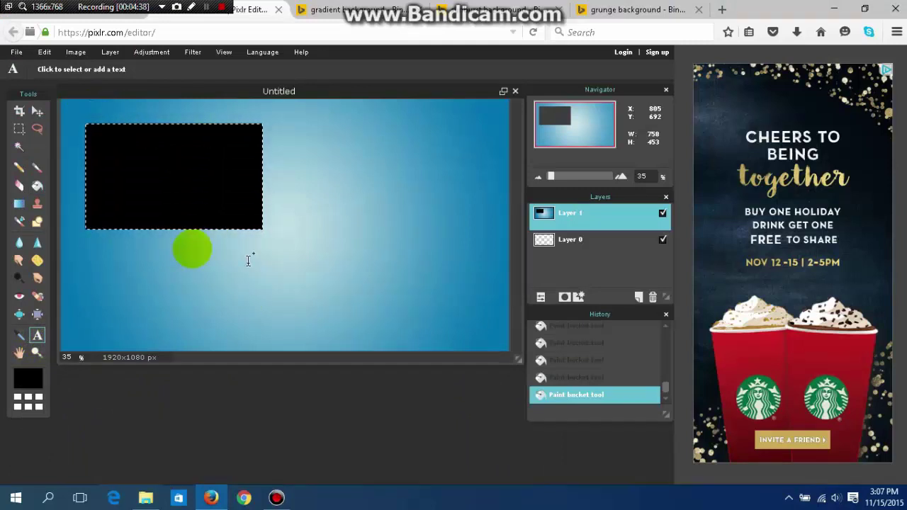
pyautogui.click(85, 115)
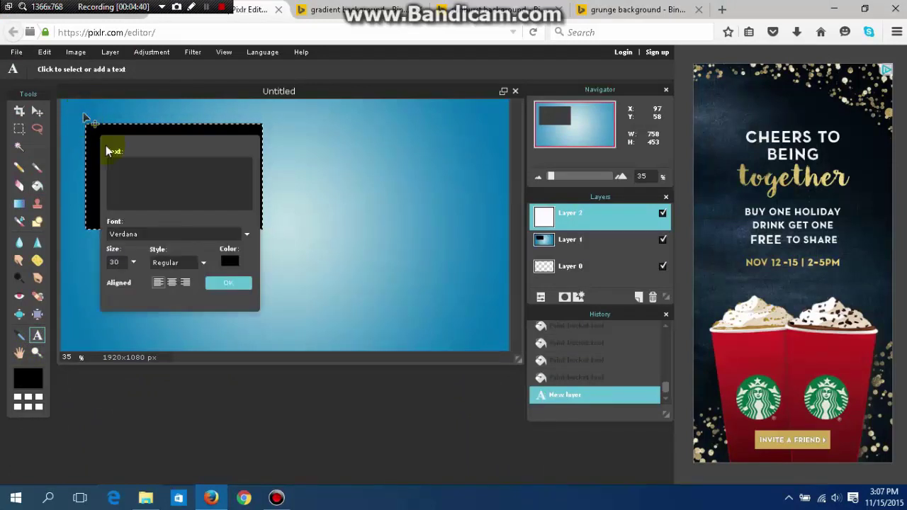
pyautogui.click(247, 236)
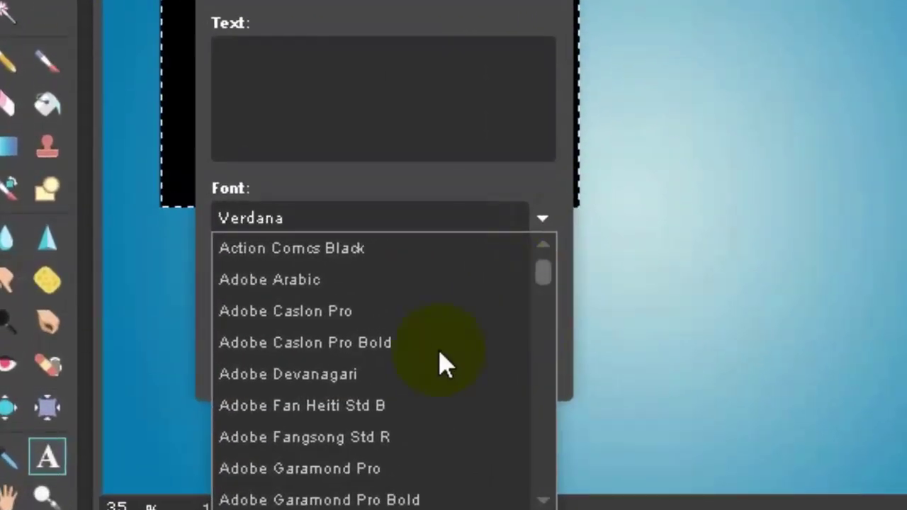
pyautogui.scroll(-3, 201, 291)
pyautogui.scroll(5, 437, 369)
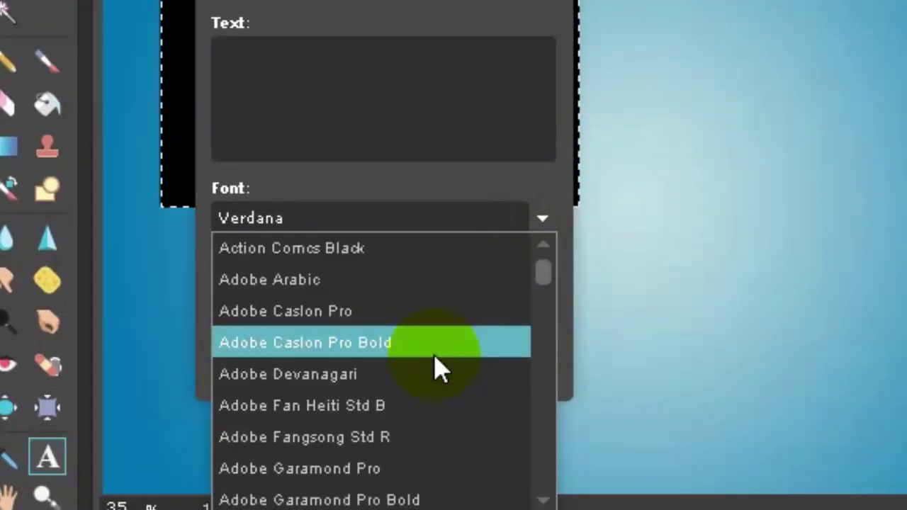
pyautogui.click(366, 258)
pyautogui.click(336, 106)
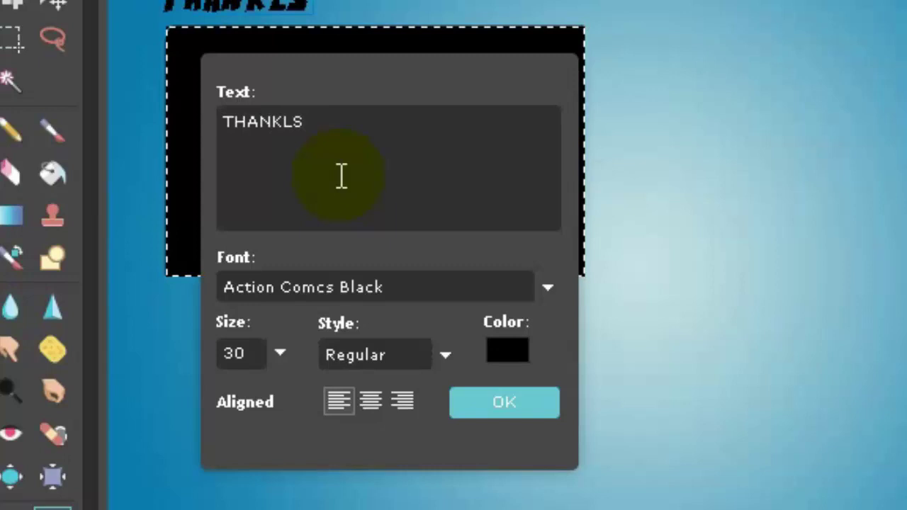
pyautogui.write('FOR')
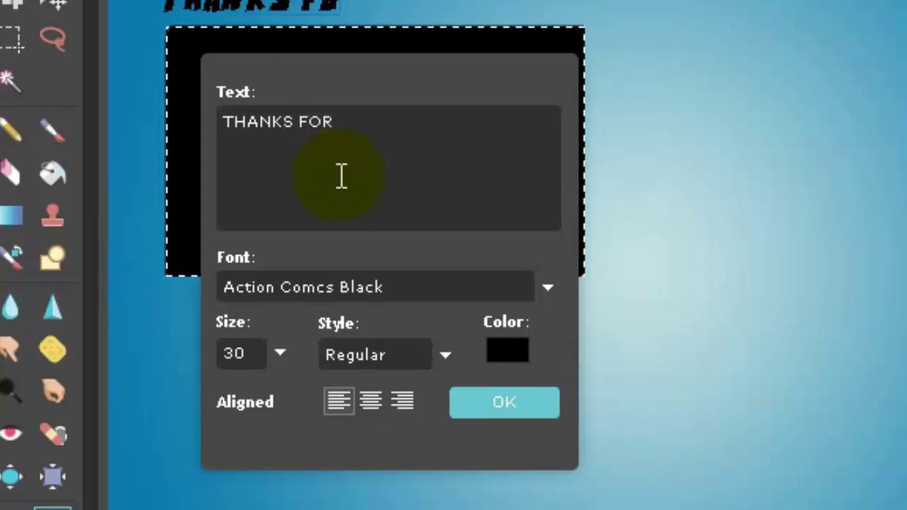
pyautogui.write(' WATCHING!!!')
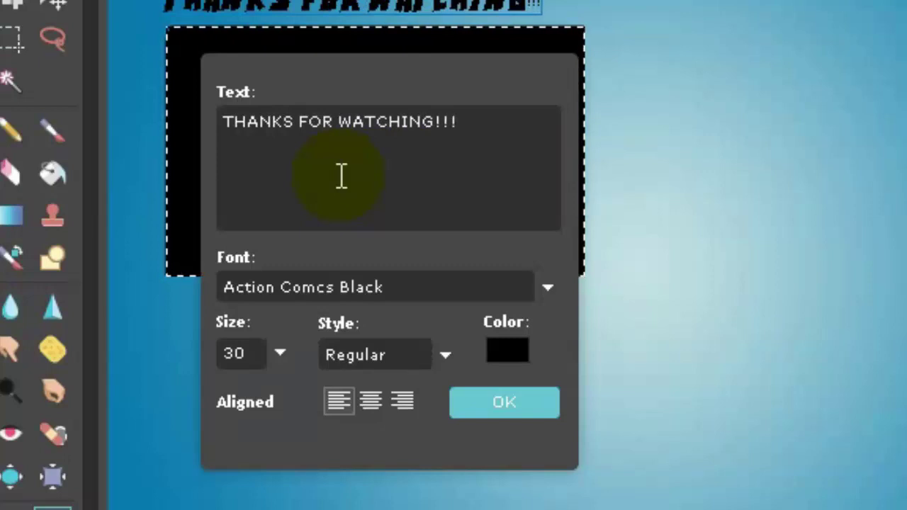
# - Make the title white at size 46 and commit it to the image
pyautogui.tripleClick(496, 121)
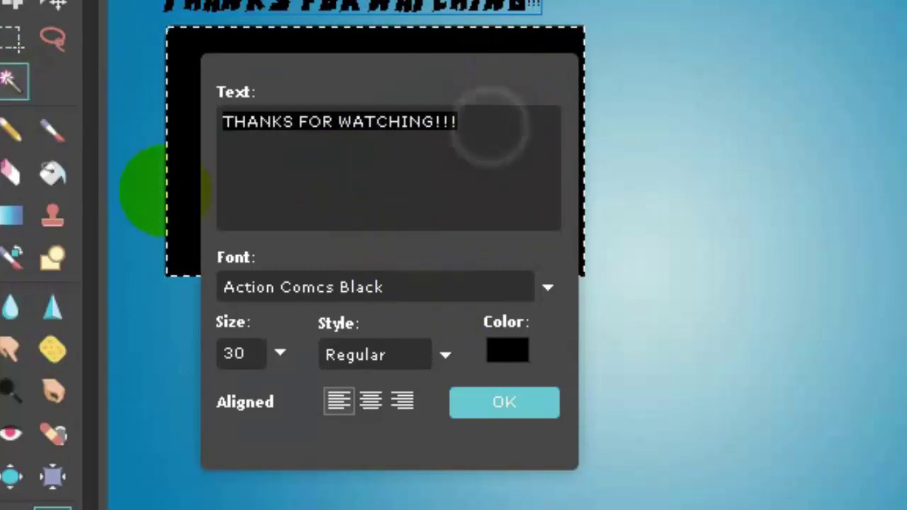
pyautogui.click(510, 352)
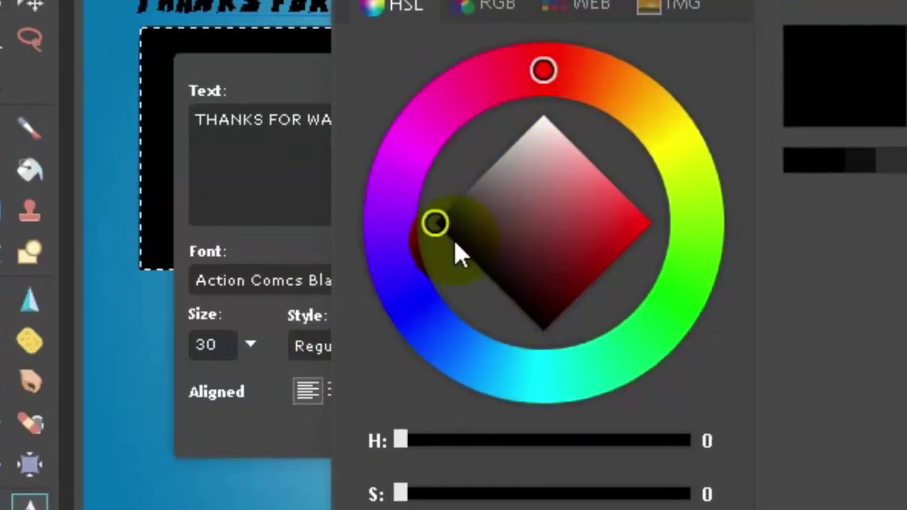
pyautogui.moveTo(492, 265); pyautogui.dragTo(616, 97)
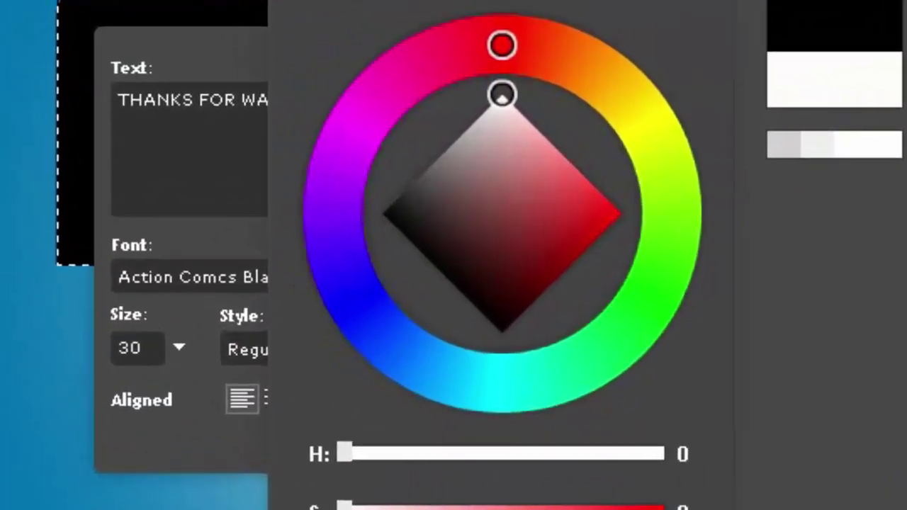
pyautogui.click(788, 484)
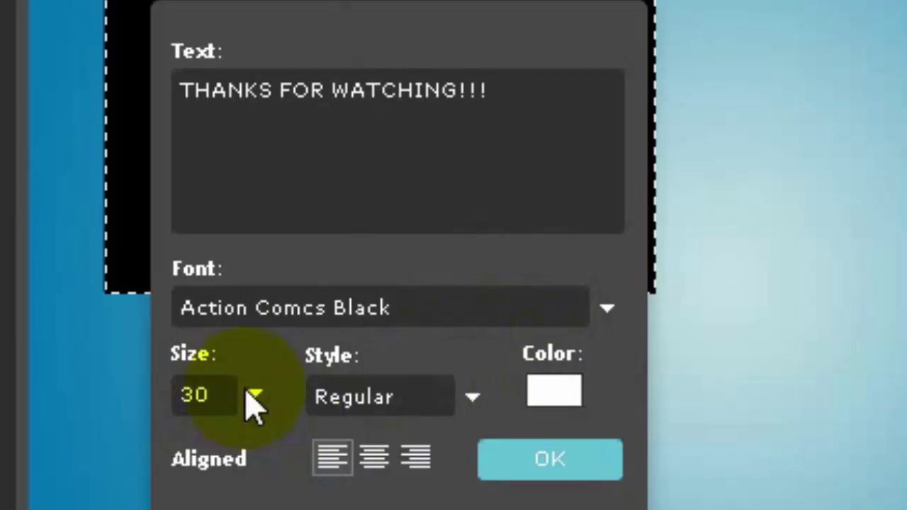
pyautogui.click(252, 401)
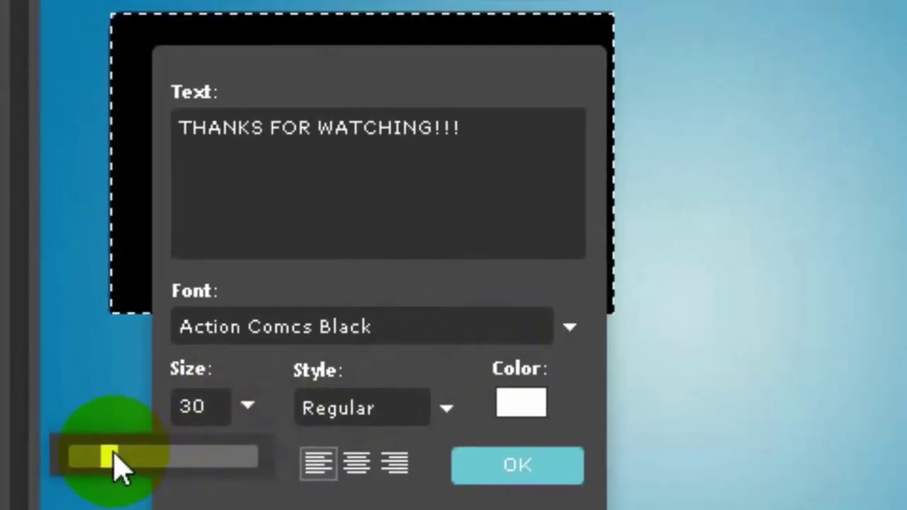
pyautogui.moveTo(115, 455); pyautogui.dragTo(134, 470)
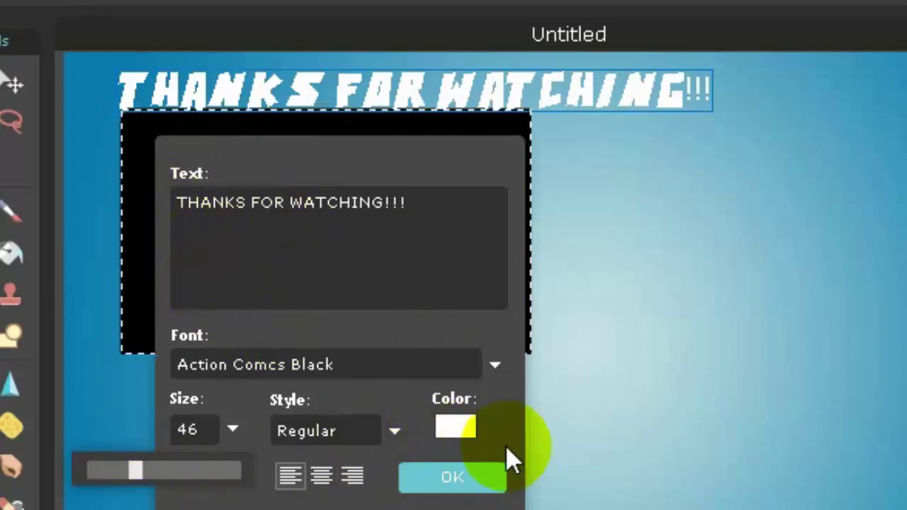
pyautogui.click(462, 486)
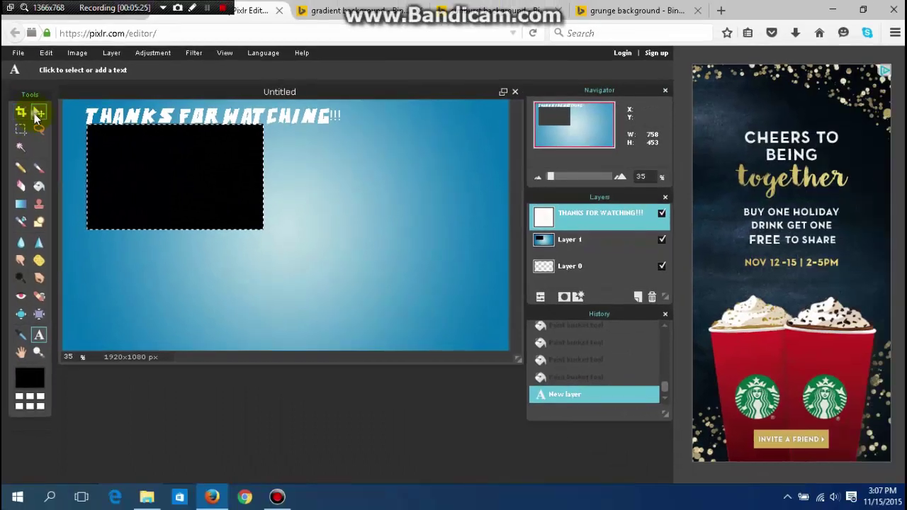
# - Move the title toward the top-left and enable Bevel and Outer glow layer styles
pyautogui.click(35, 117)
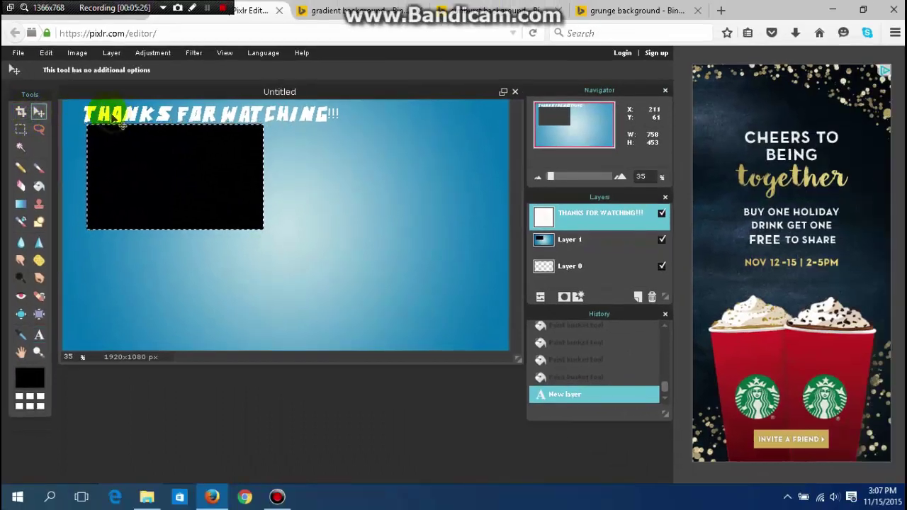
pyautogui.moveTo(113, 120); pyautogui.dragTo(101, 117)
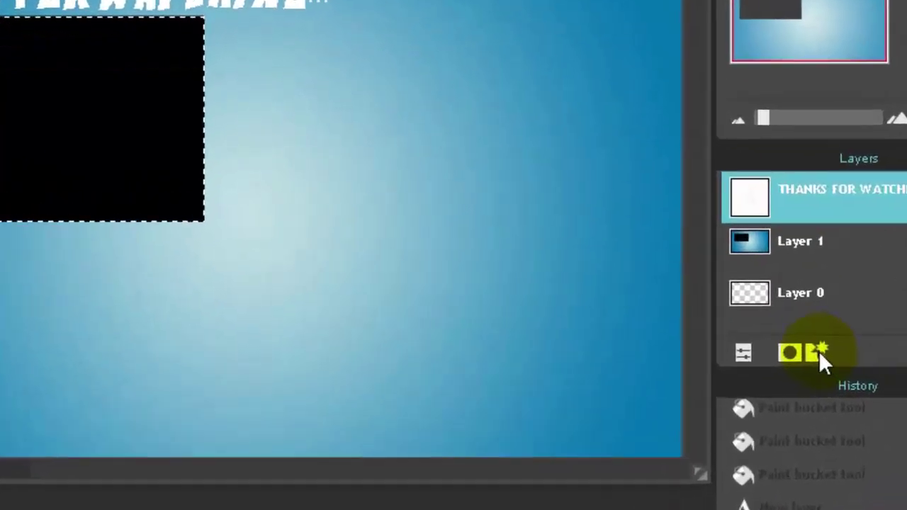
pyautogui.click(602, 297)
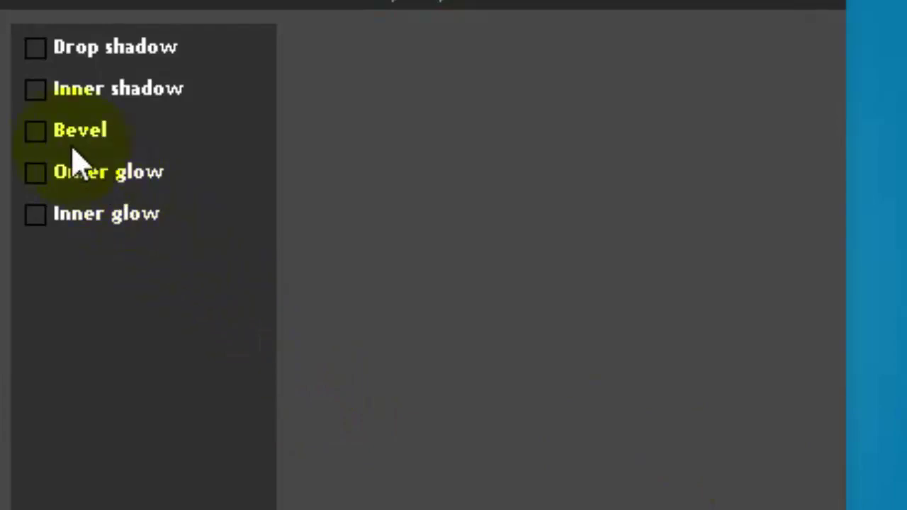
pyautogui.click(33, 129)
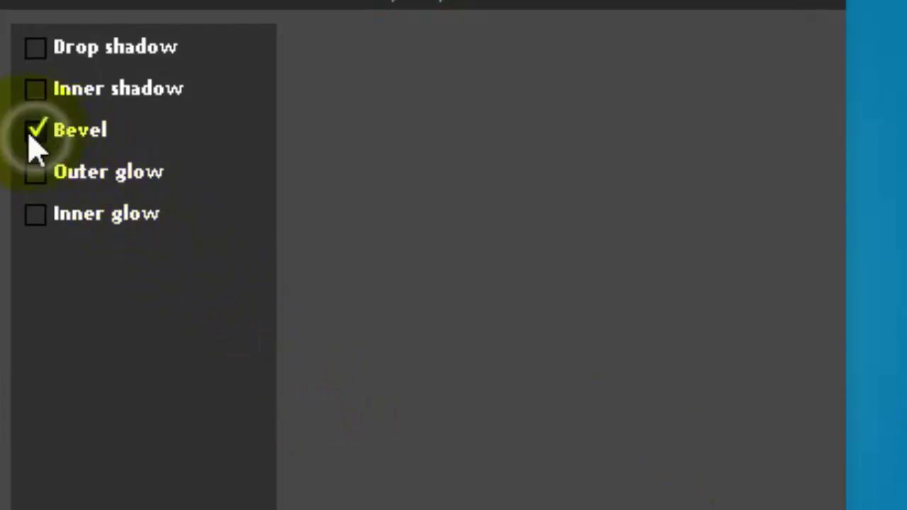
pyautogui.click(34, 51)
pyautogui.click(34, 51)
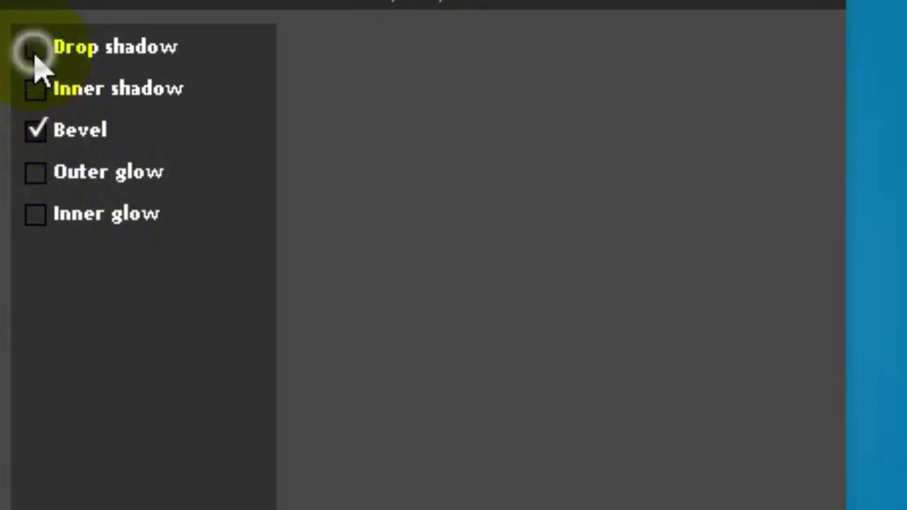
pyautogui.click(35, 171)
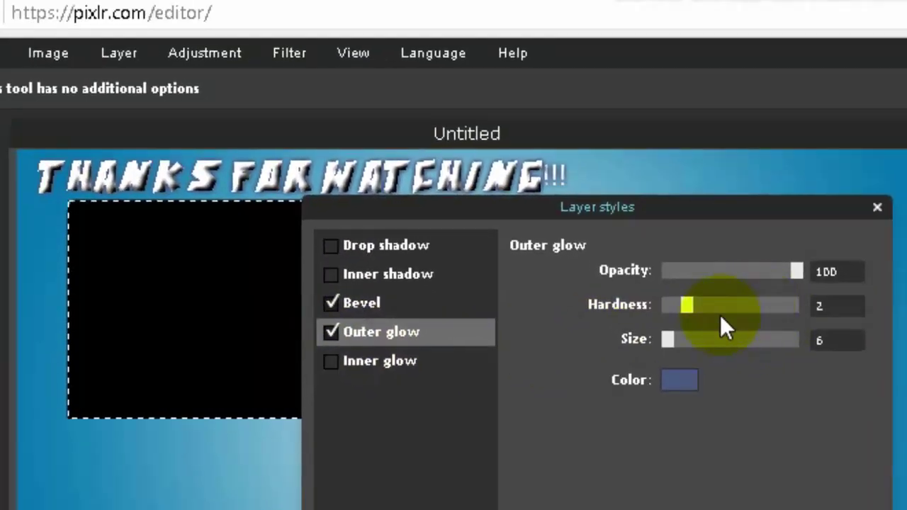
# - Set the outer glow to full hardness, black colour and size 6, then apply
pyautogui.moveTo(690, 301); pyautogui.dragTo(816, 305)
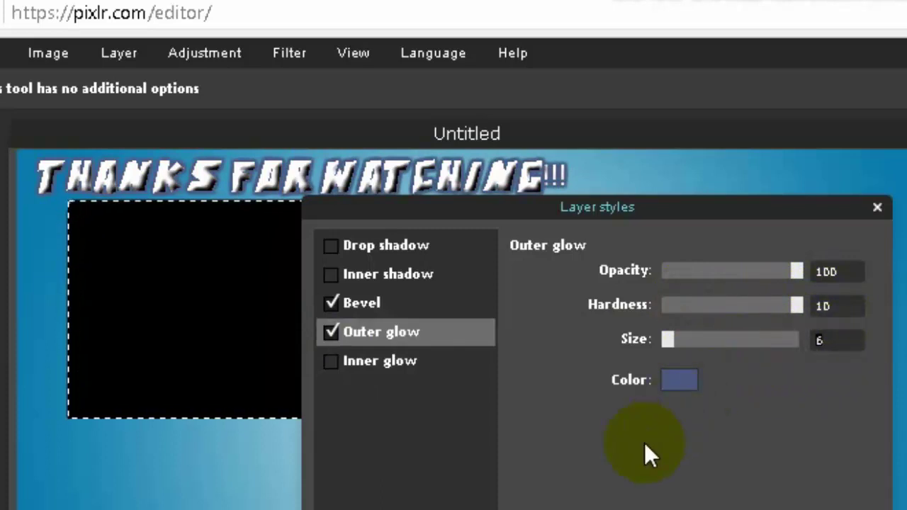
pyautogui.press('BackSpace')
pyautogui.write('10')
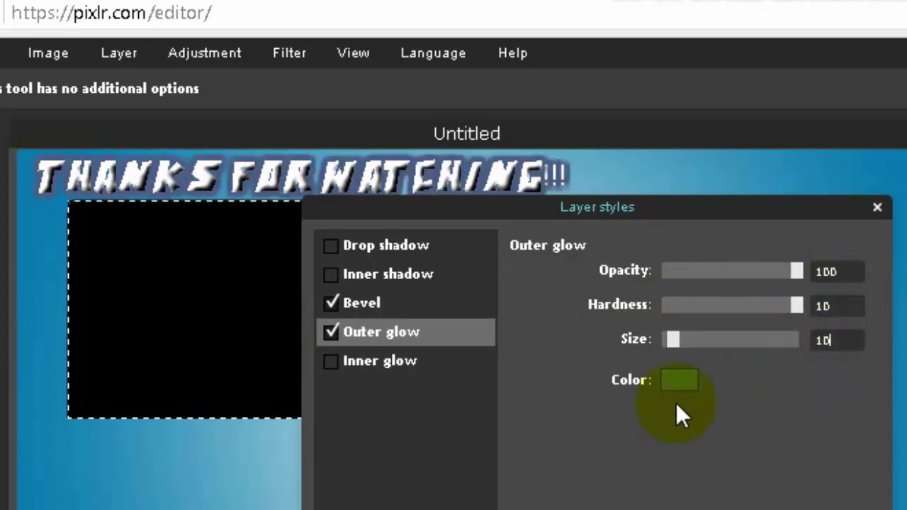
pyautogui.click(682, 379)
pyautogui.moveTo(425, 413); pyautogui.dragTo(334, 375)
pyautogui.press('Return')
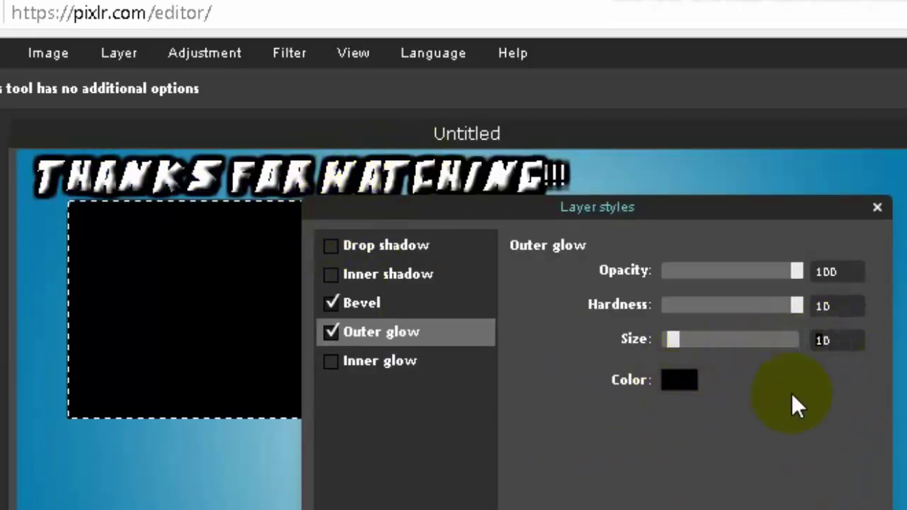
pyautogui.press('BackSpace')
pyautogui.press('BackSpace')
pyautogui.write('6')
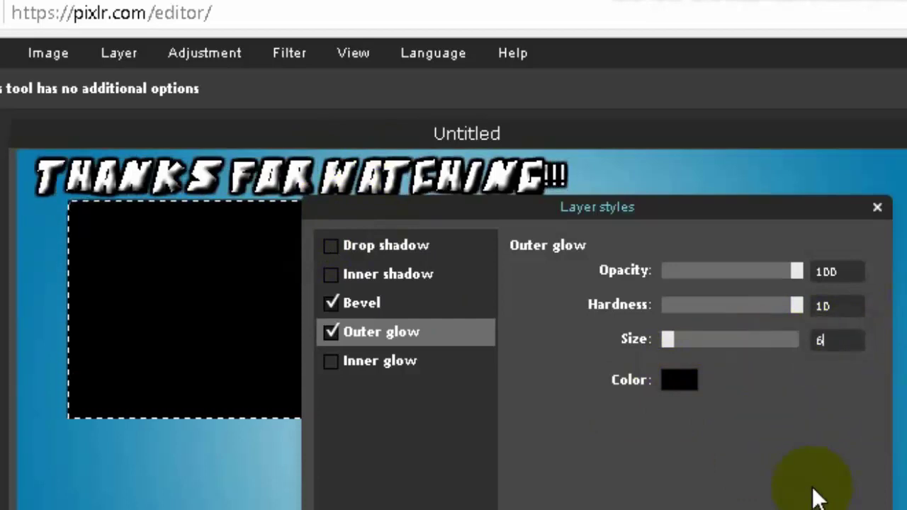
pyautogui.press('Return')
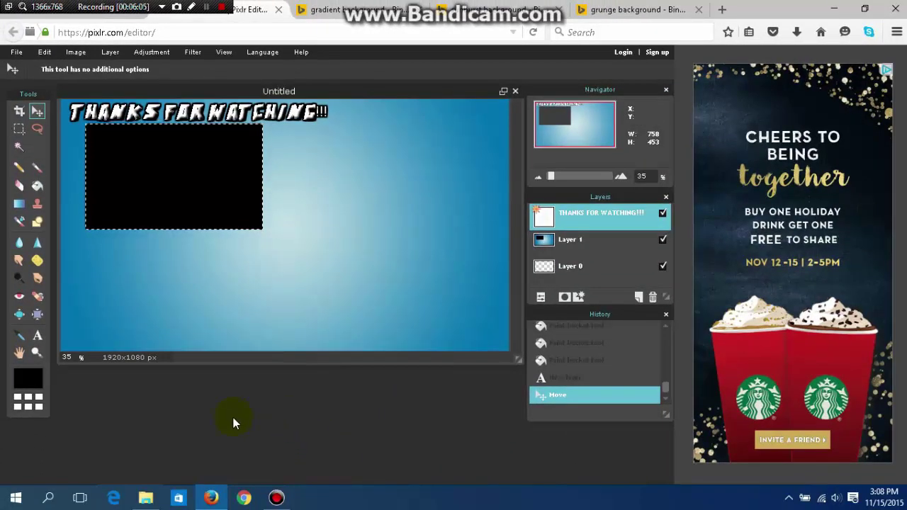
# - Add a new text reading SUBSCRIBE with the channel name pasted after it
pyautogui.click(37, 335)
pyautogui.click(192, 335)
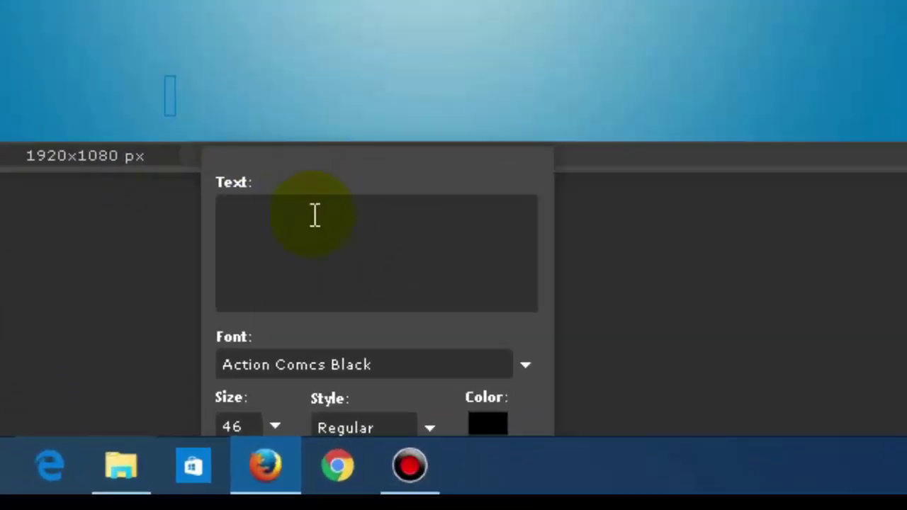
pyautogui.write('SUBSCRIBE')
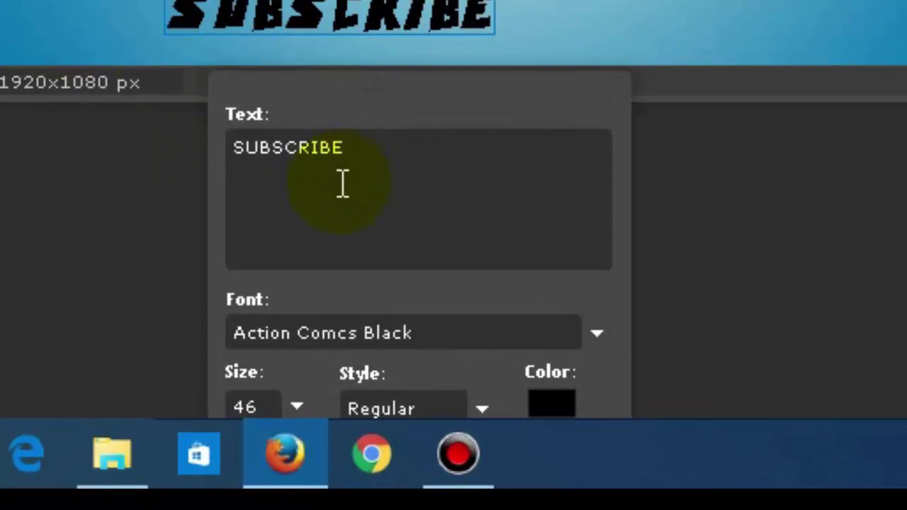
pyautogui.moveTo(411, 81); pyautogui.dragTo(716, 9)
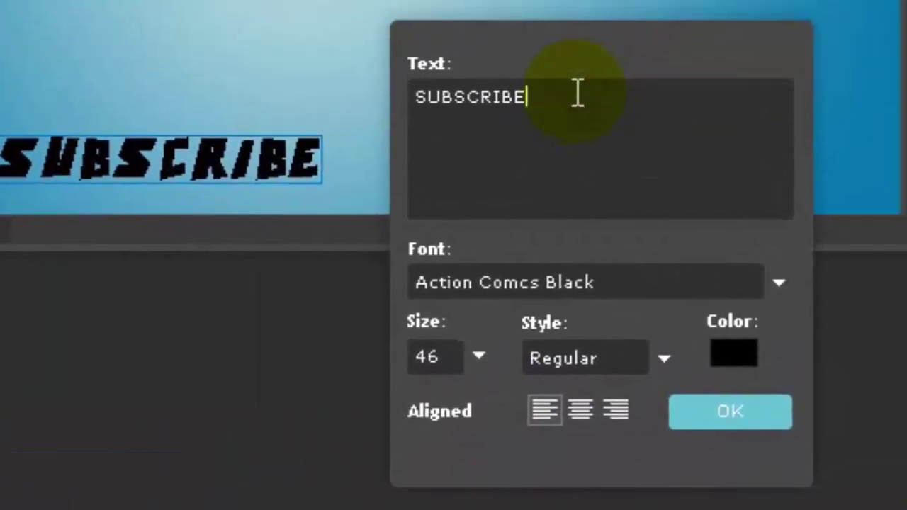
pyautogui.write('- CHACHOGAMING')
pyautogui.click(587, 97)
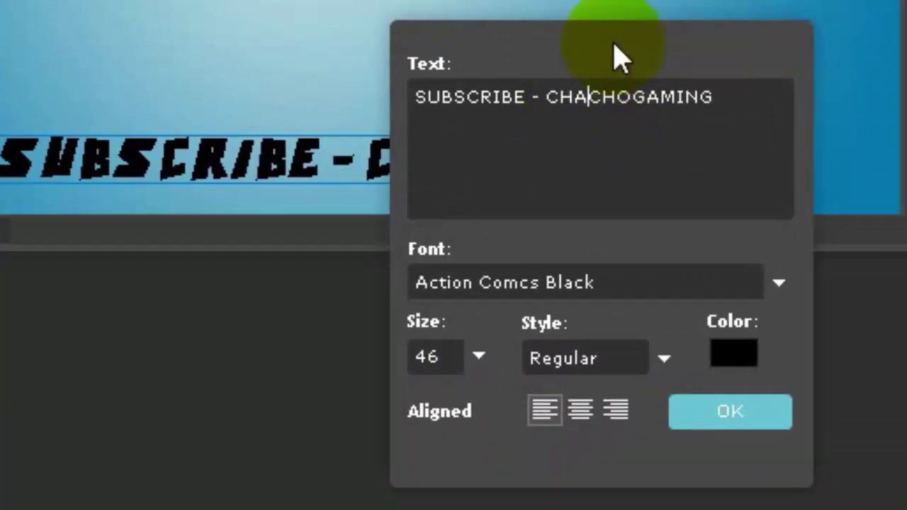
# - Make the SUBSCRIBE text white at size 73 and move it left along the bottom
pyautogui.click(749, 350)
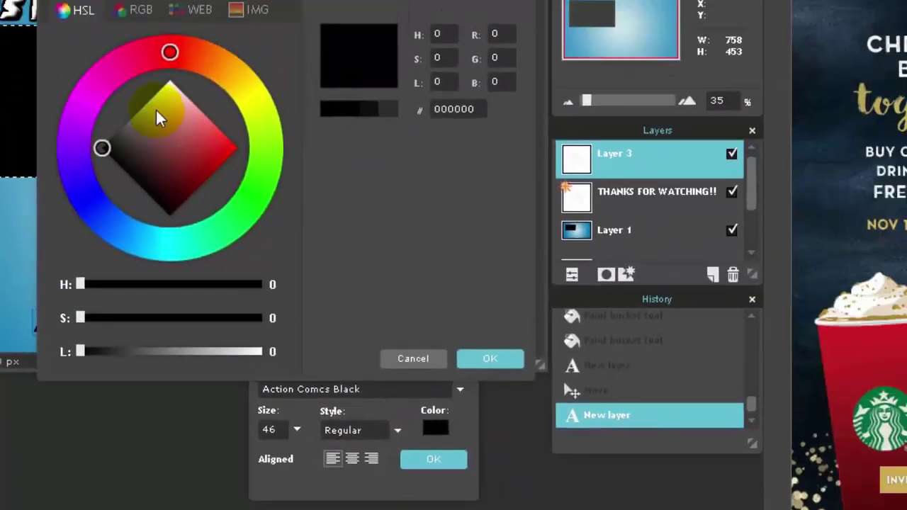
pyautogui.moveTo(159, 119); pyautogui.dragTo(176, 68)
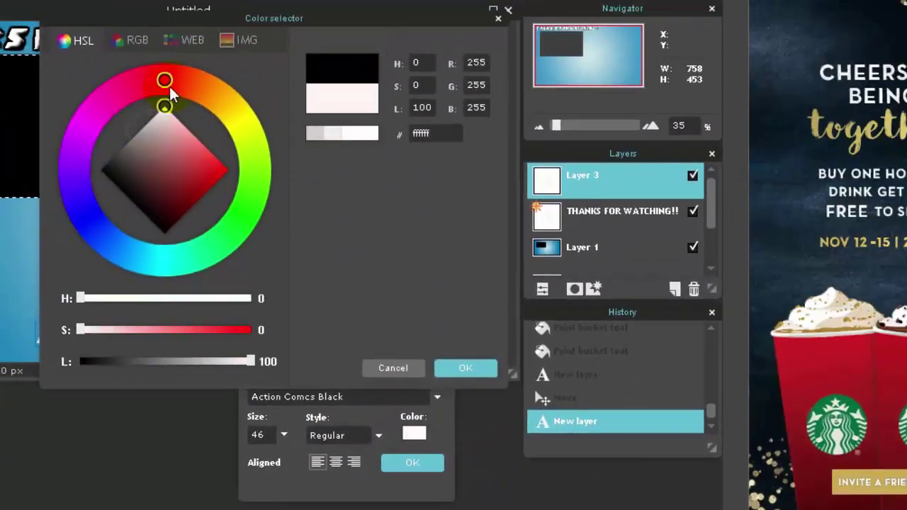
pyautogui.click(476, 378)
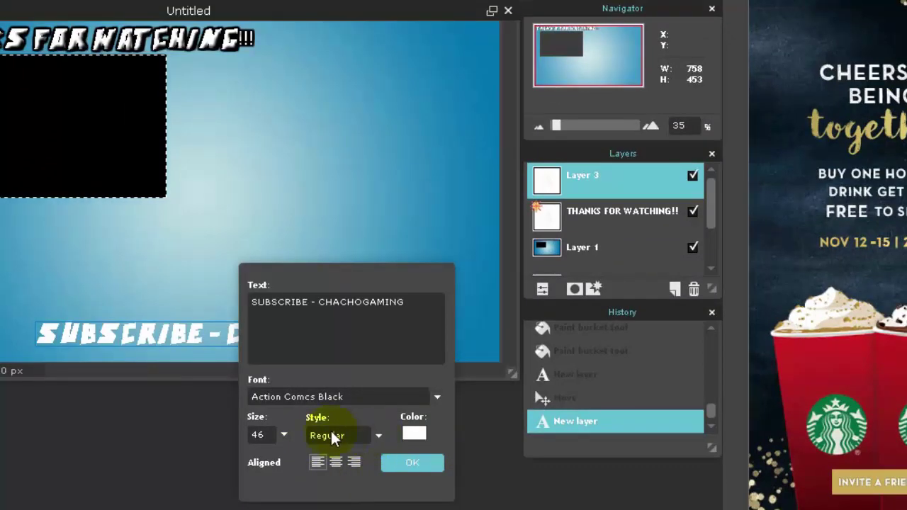
pyautogui.click(282, 434)
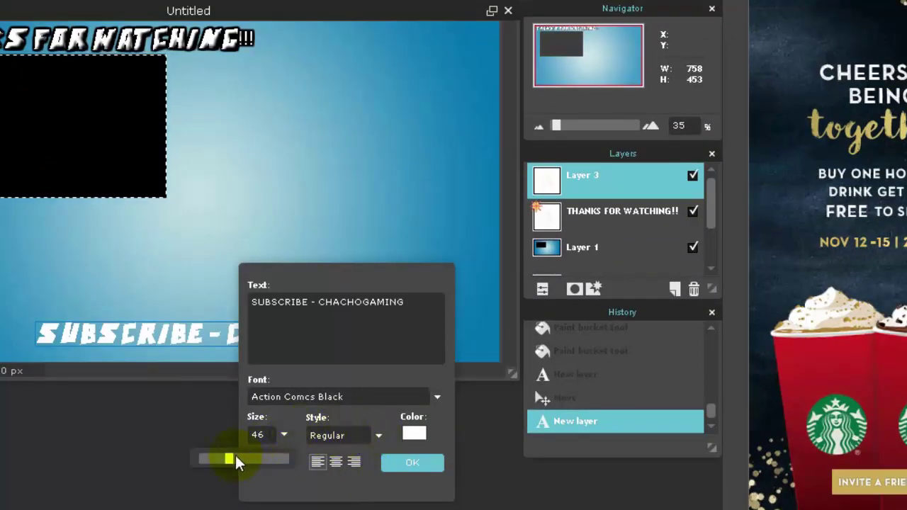
pyautogui.moveTo(235, 455); pyautogui.dragTo(246, 458)
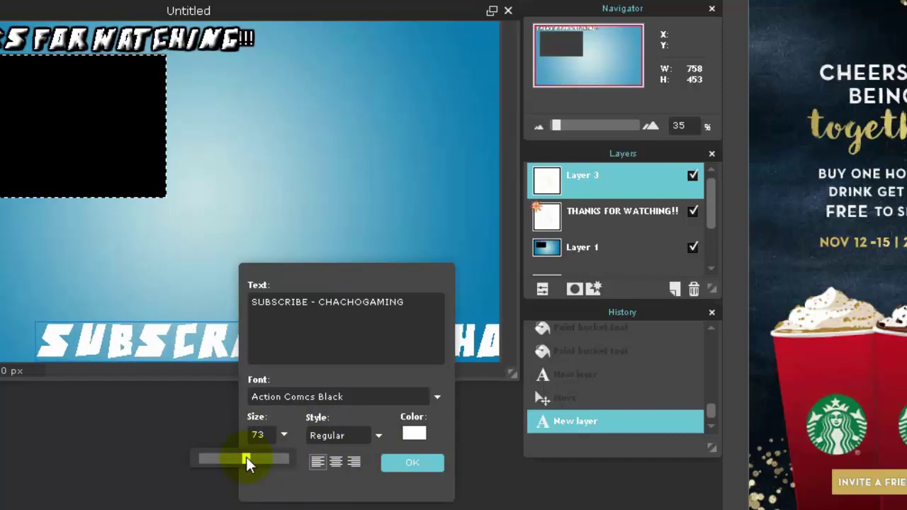
pyautogui.click(411, 462)
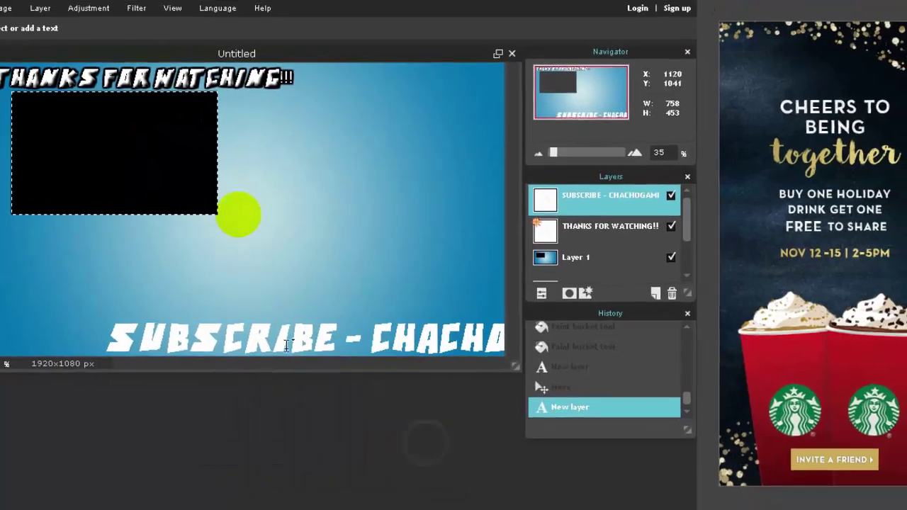
pyautogui.moveTo(254, 332); pyautogui.dragTo(150, 326)
pyautogui.moveTo(133, 325); pyautogui.dragTo(149, 331)
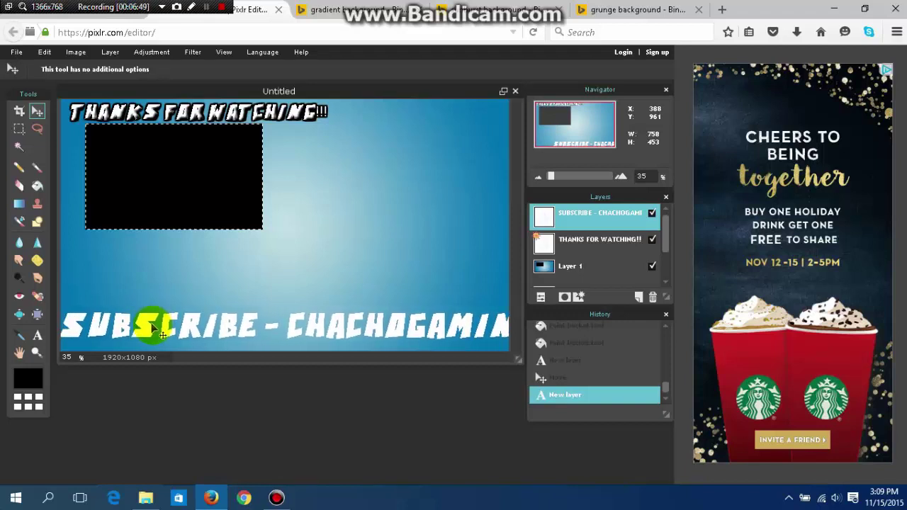
# - Reduce the SUBSCRIBE text to size 64 and shift it right to fit the bottom
pyautogui.click(38, 335)
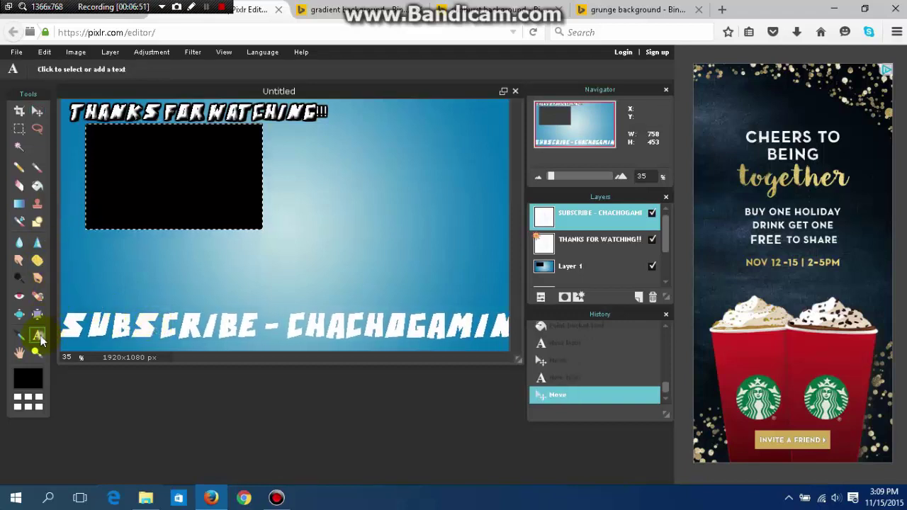
pyautogui.click(106, 339)
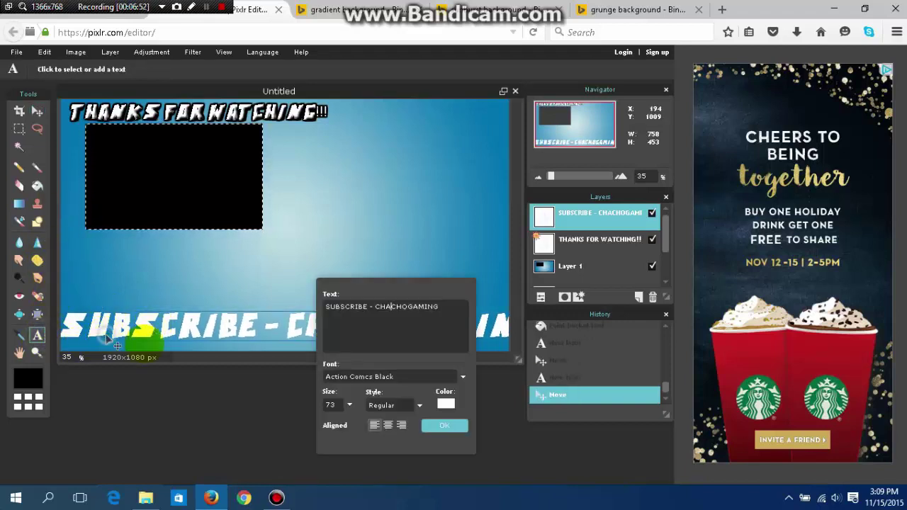
pyautogui.click(349, 405)
pyautogui.moveTo(321, 424); pyautogui.dragTo(317, 422)
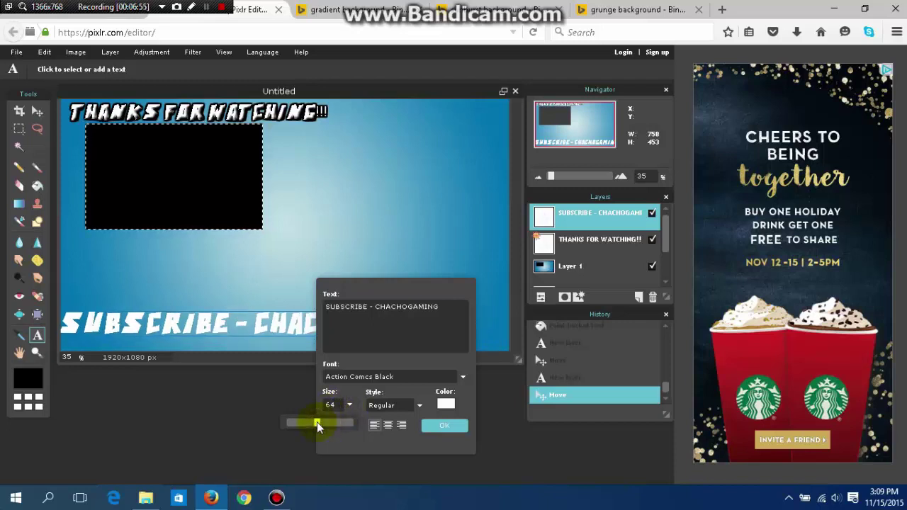
pyautogui.click(443, 426)
pyautogui.click(37, 112)
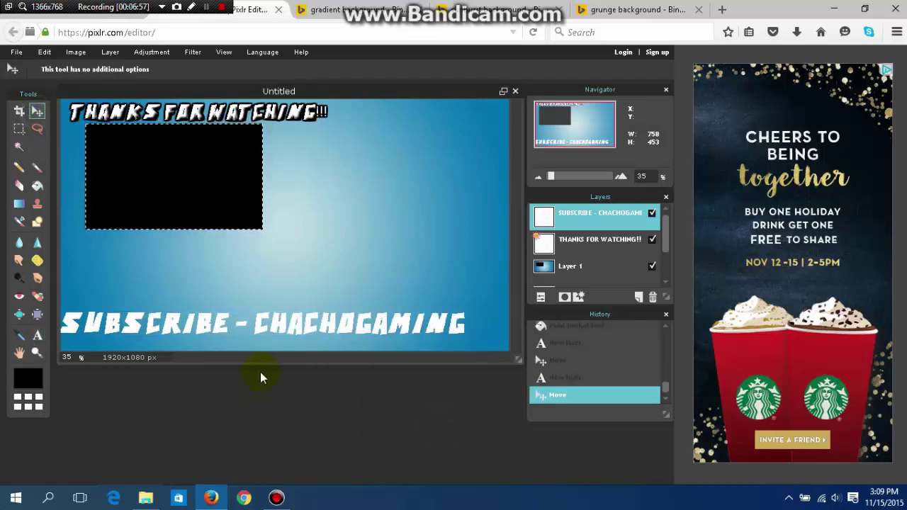
pyautogui.moveTo(282, 323); pyautogui.dragTo(306, 325)
# - Give the SUBSCRIBE - CHACHOGAMING text a bevel and a black outer glow, hardness 10, size 10
pyautogui.click(580, 301)
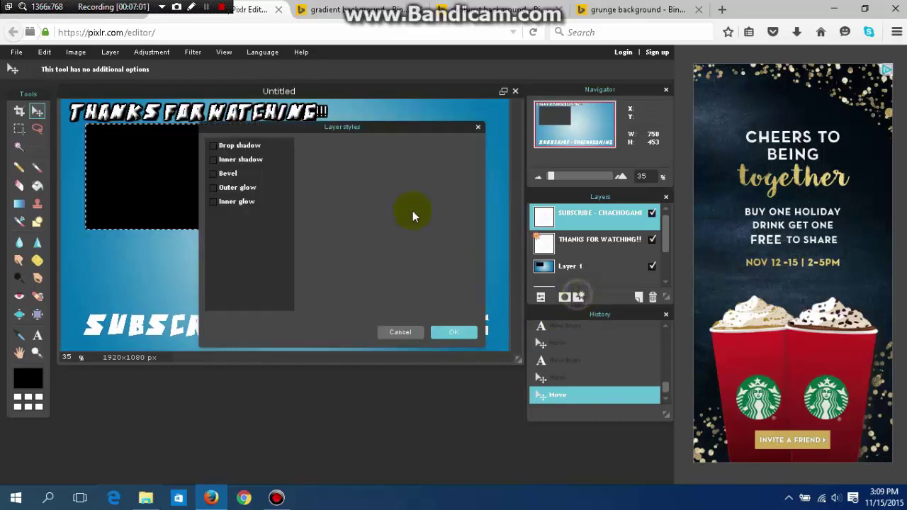
pyautogui.moveTo(342, 132); pyautogui.dragTo(268, 210)
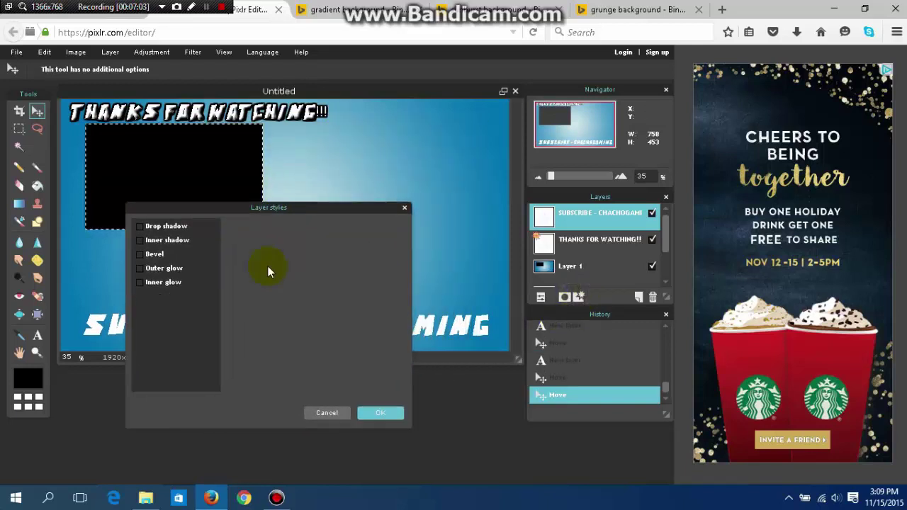
pyautogui.click(141, 254)
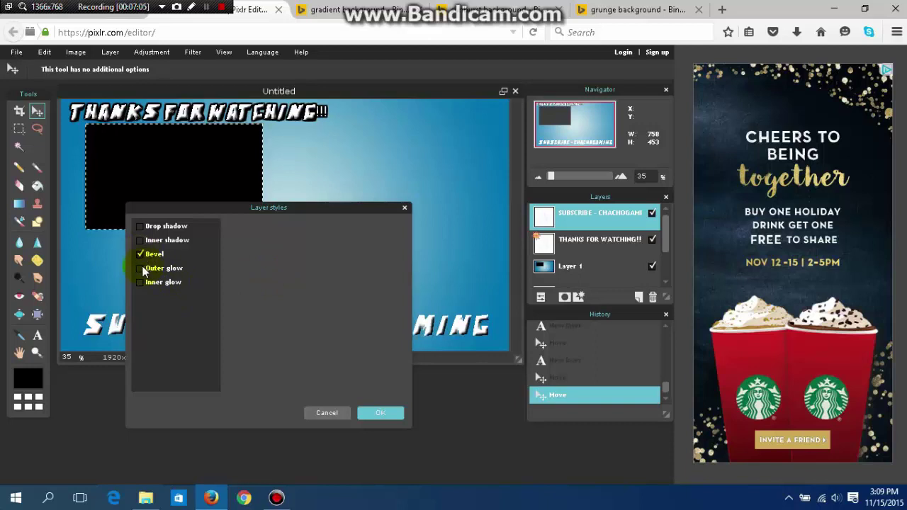
pyautogui.click(141, 268)
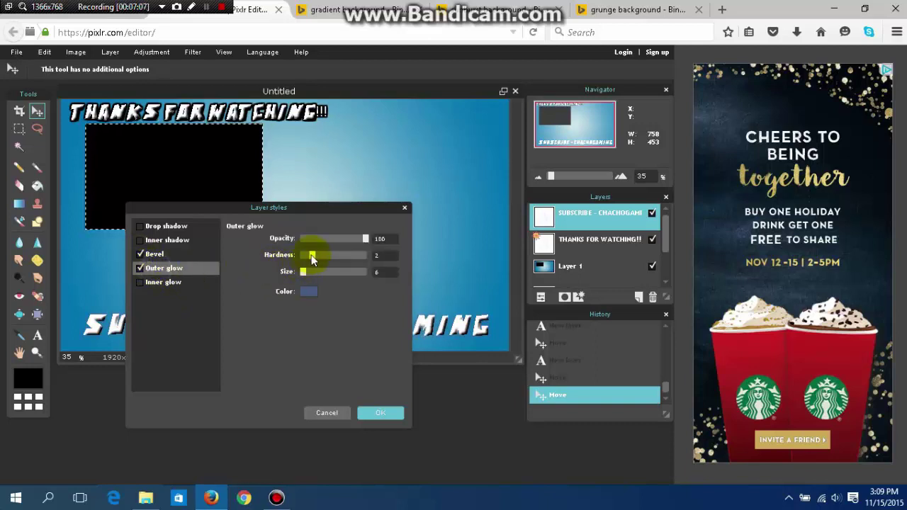
pyautogui.moveTo(311, 254); pyautogui.dragTo(392, 258)
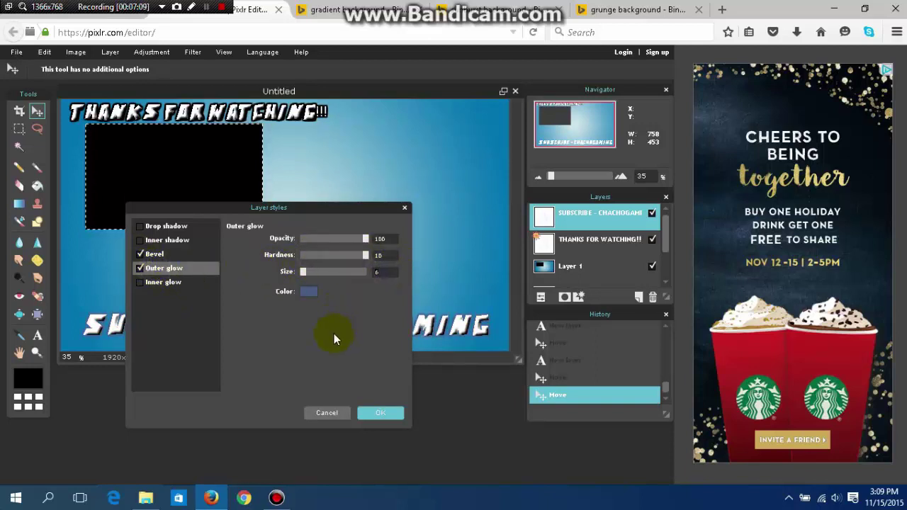
pyautogui.moveTo(303, 271); pyautogui.dragTo(306, 271)
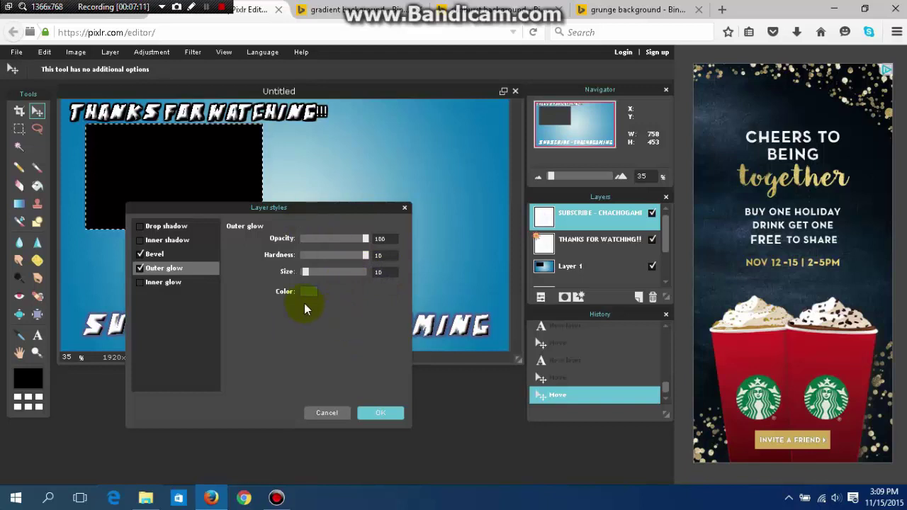
pyautogui.click(307, 292)
pyautogui.moveTo(168, 262); pyautogui.dragTo(141, 260)
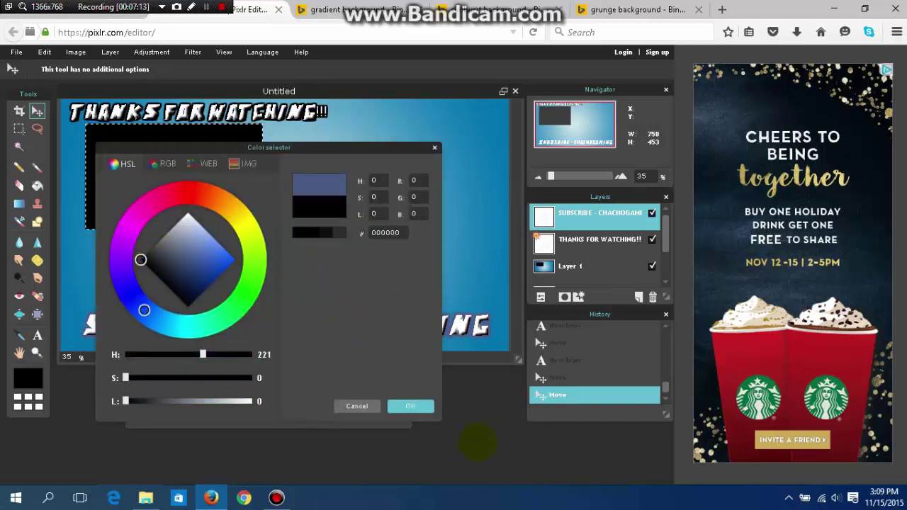
pyautogui.click(408, 406)
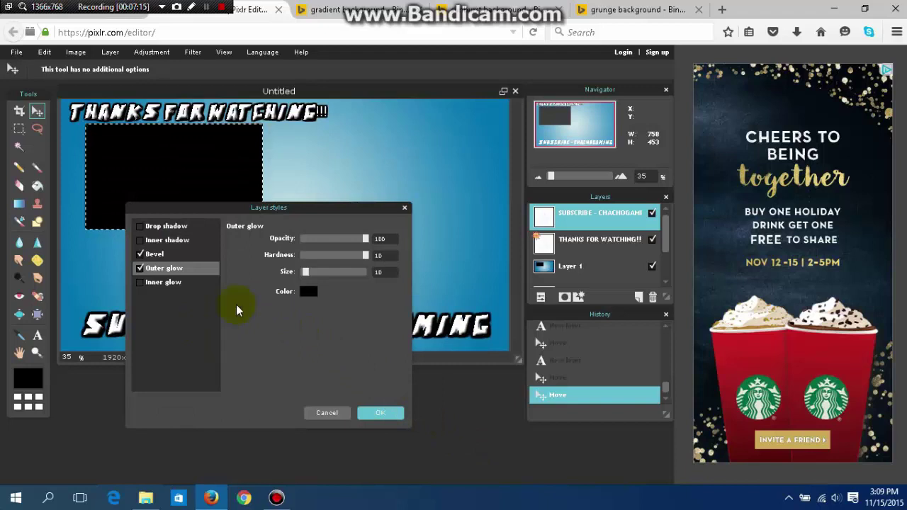
pyautogui.click(364, 413)
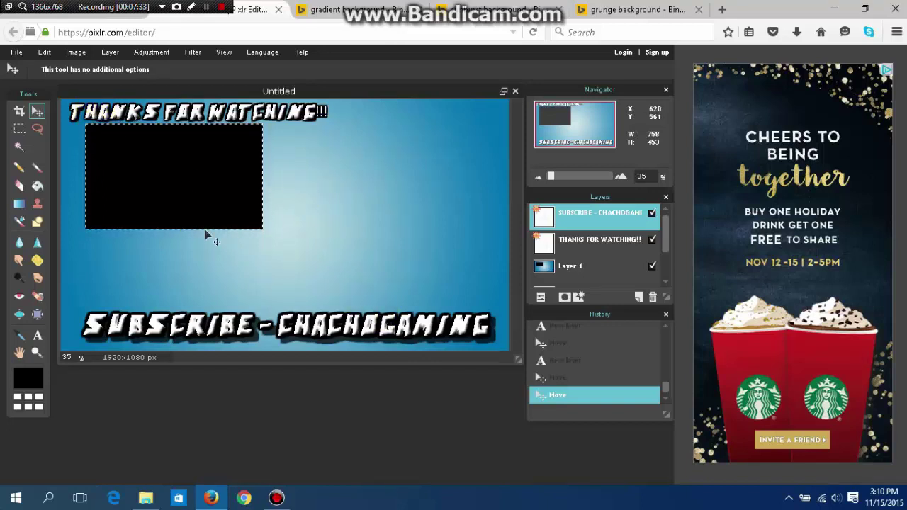
# - Add white PREVIOUS text at size 54 just below the black video box
pyautogui.click(38, 335)
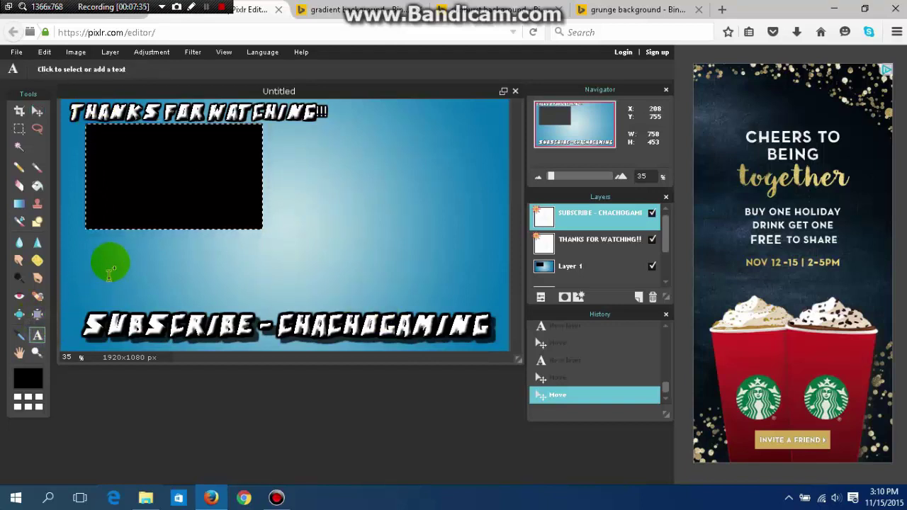
pyautogui.click(110, 251)
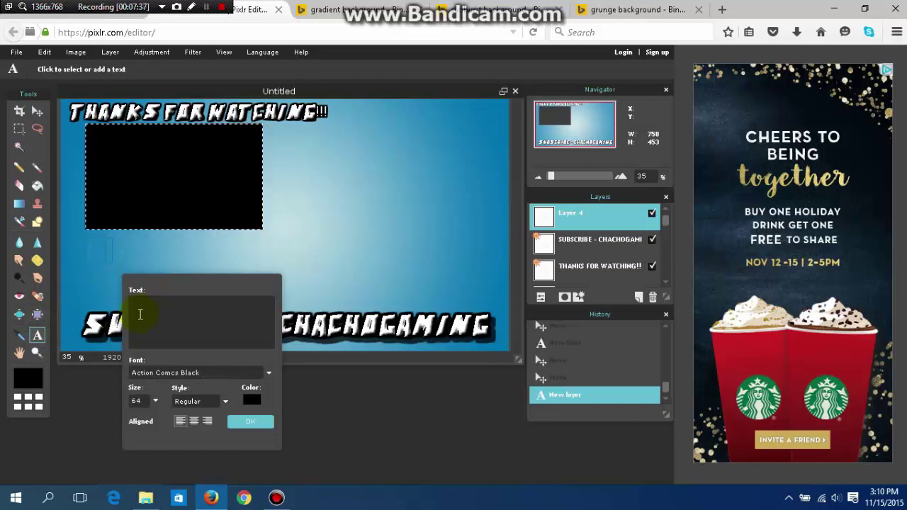
pyautogui.write('PREVIO')
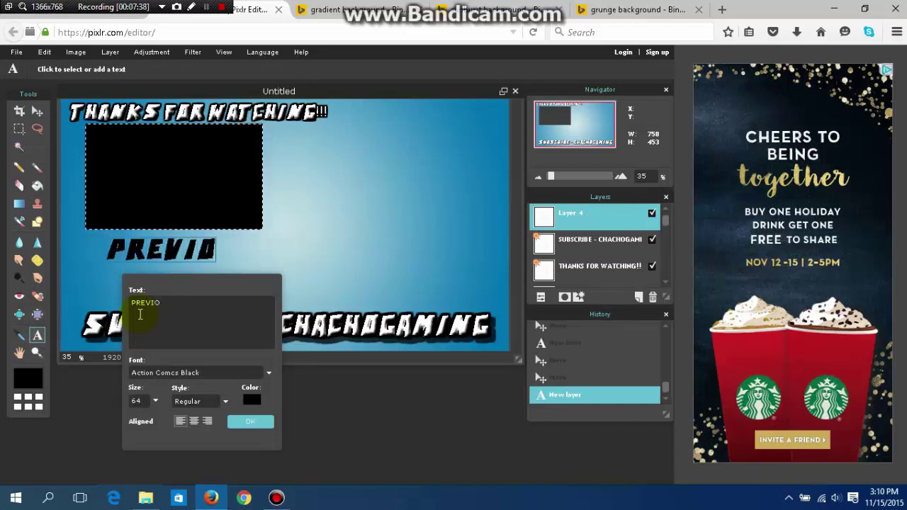
pyautogui.write('US')
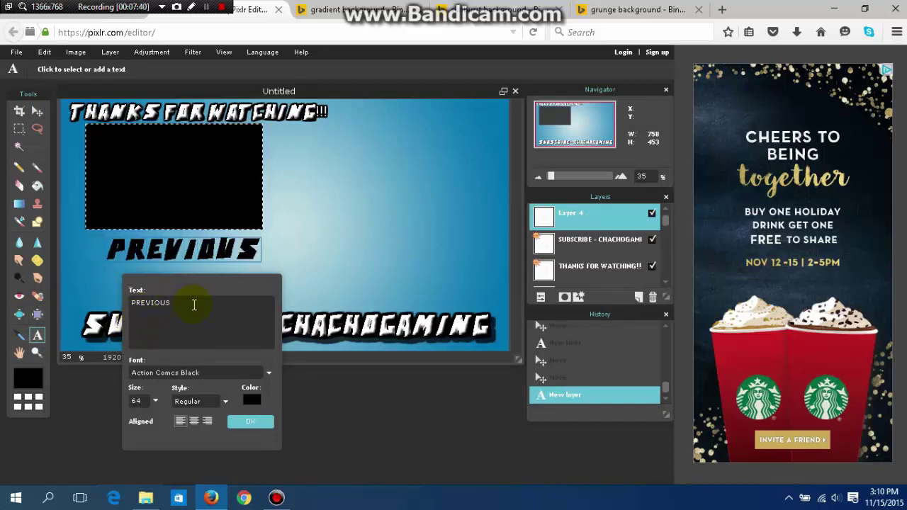
pyautogui.click(155, 400)
pyautogui.moveTo(126, 419); pyautogui.dragTo(117, 419)
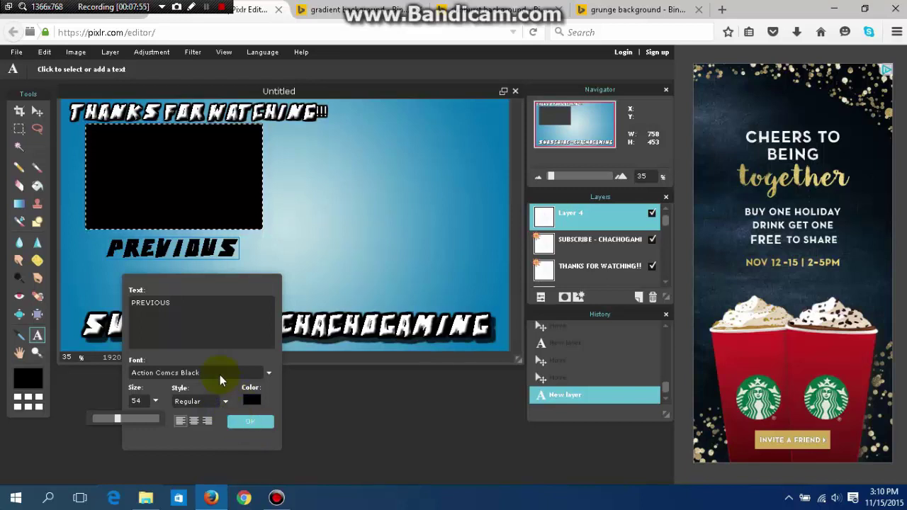
pyautogui.click(252, 401)
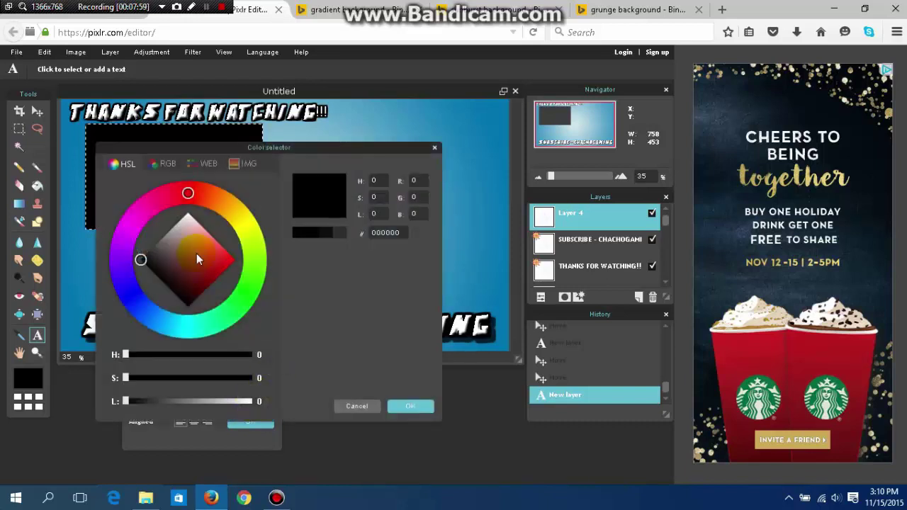
pyautogui.moveTo(174, 280); pyautogui.dragTo(196, 173)
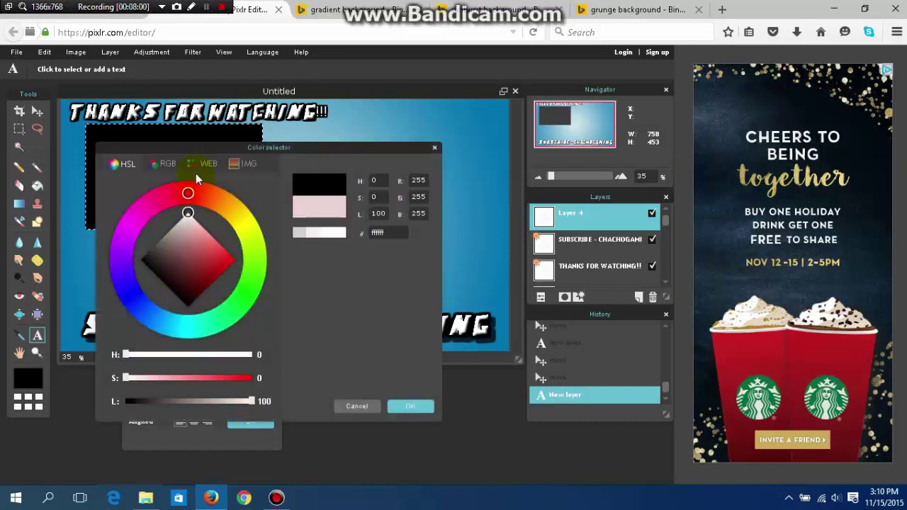
pyautogui.click(411, 407)
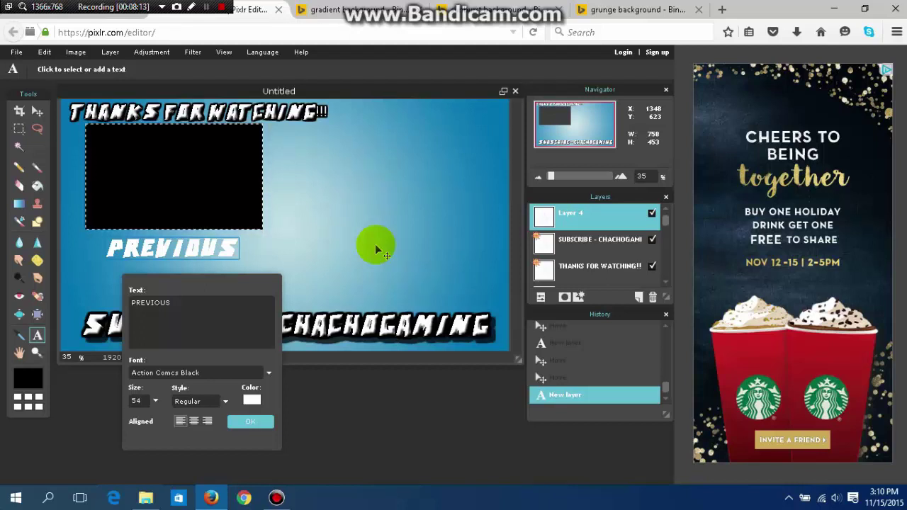
pyautogui.click(263, 423)
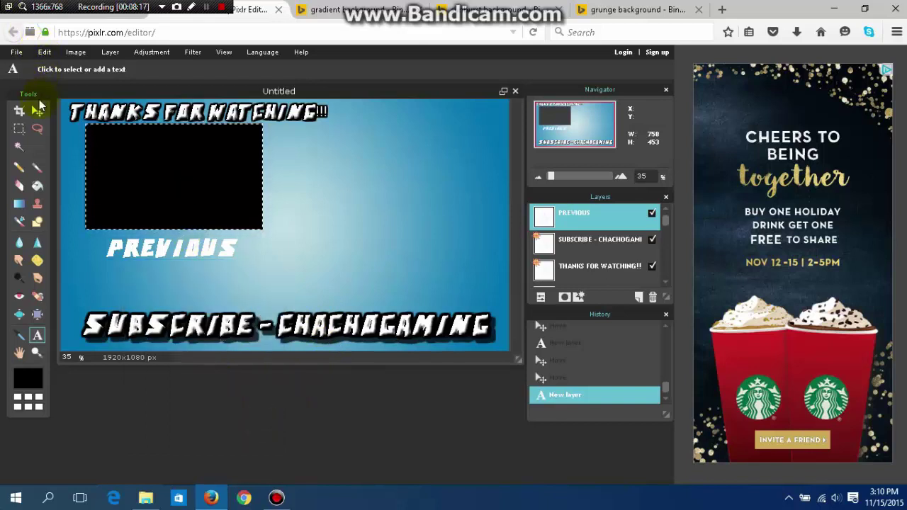
# - Nudge the PREVIOUS text slightly to the right
pyautogui.click(38, 111)
pyautogui.click(172, 245)
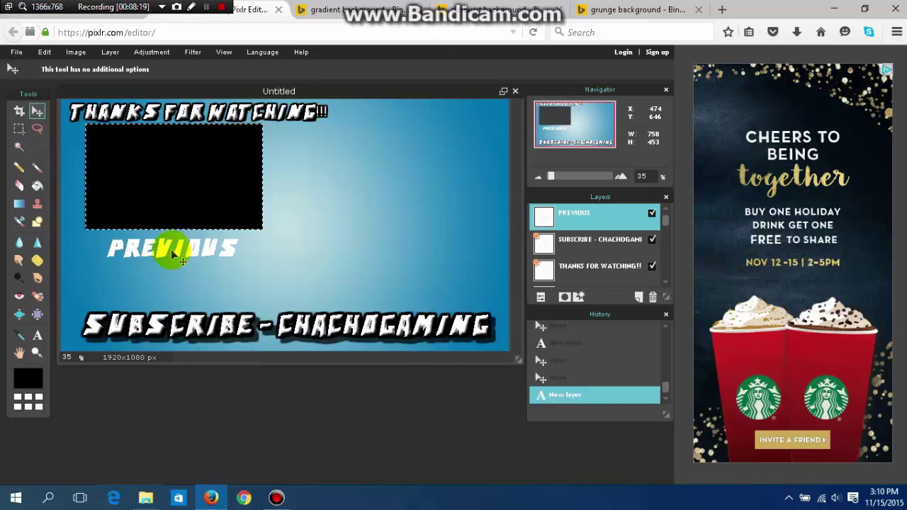
pyautogui.moveTo(172, 253); pyautogui.dragTo(178, 252)
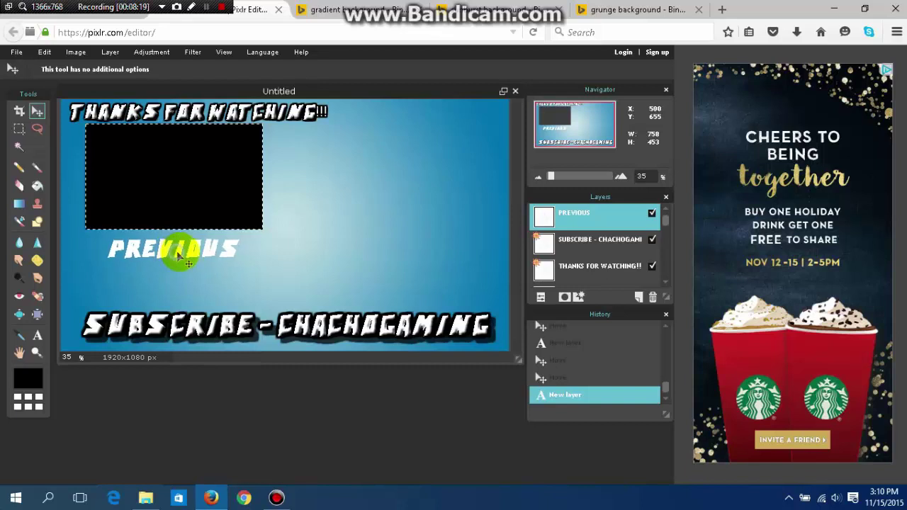
# - Apply a bevel and a black outer glow of size 10 to the PREVIOUS text
pyautogui.click(577, 298)
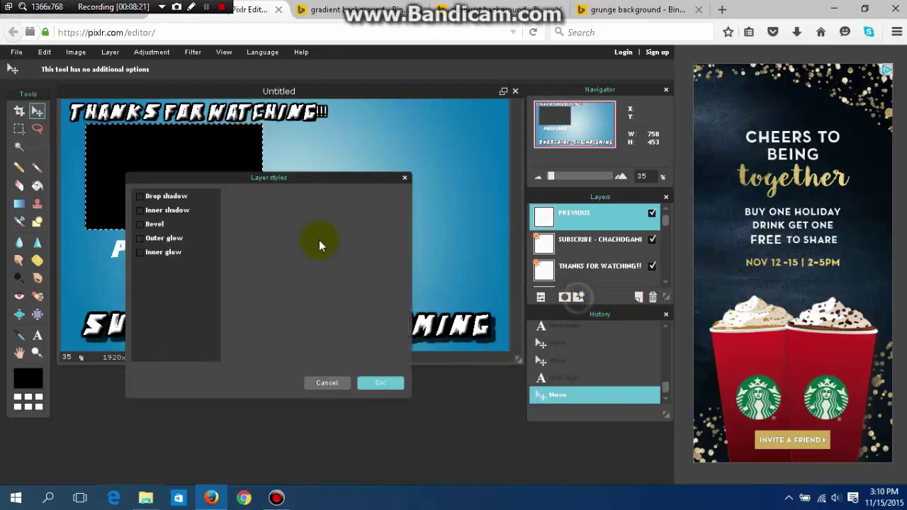
pyautogui.click(138, 224)
pyautogui.click(153, 240)
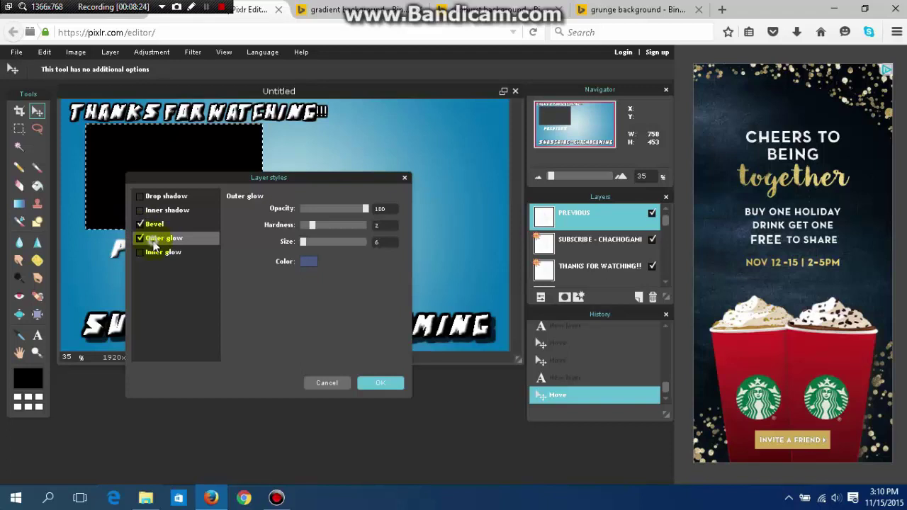
pyautogui.click(312, 240)
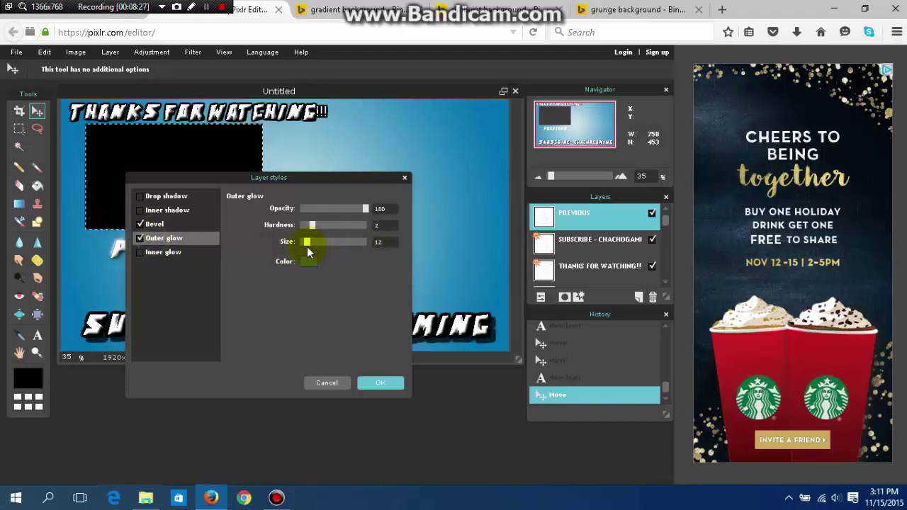
pyautogui.moveTo(307, 246); pyautogui.dragTo(305, 247)
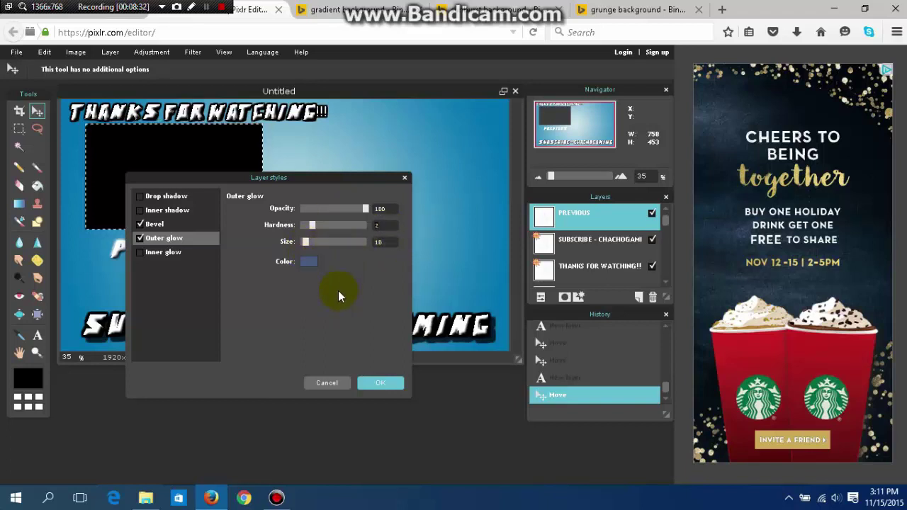
pyautogui.write('10')
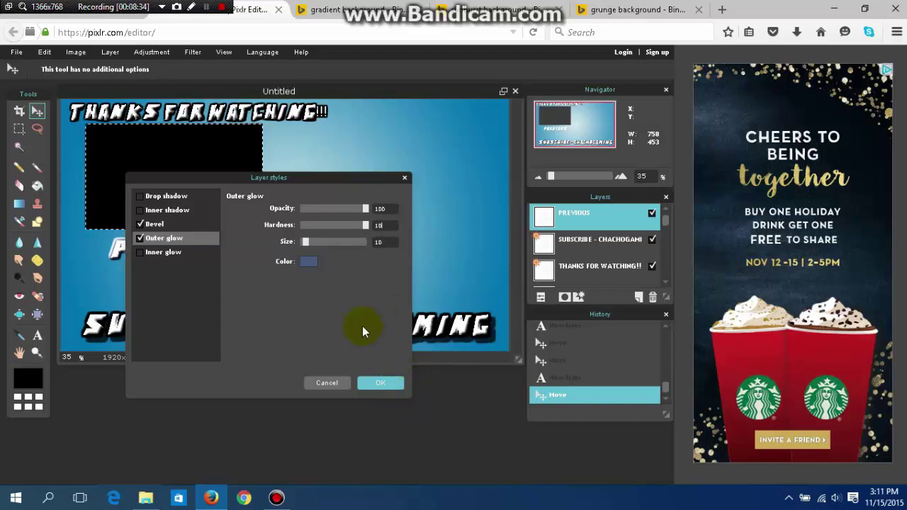
pyautogui.click(309, 261)
pyautogui.moveTo(167, 256); pyautogui.dragTo(461, 422)
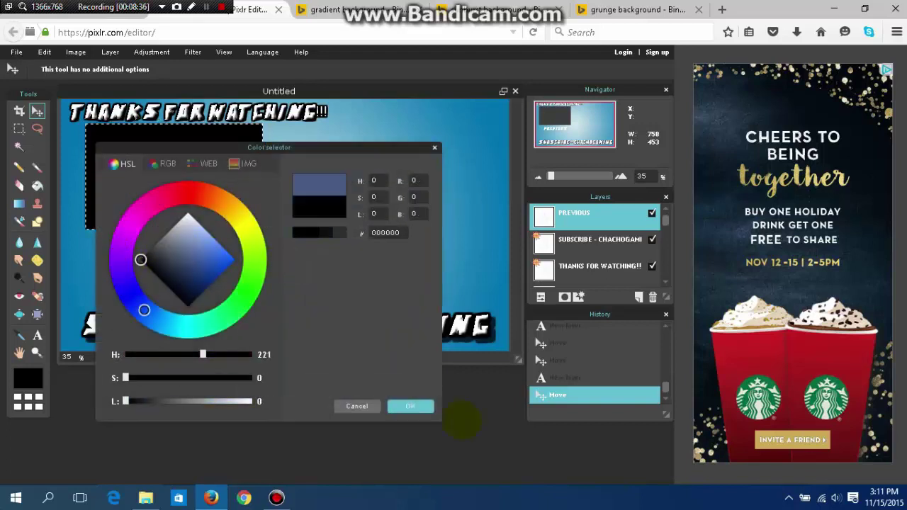
pyautogui.click(408, 406)
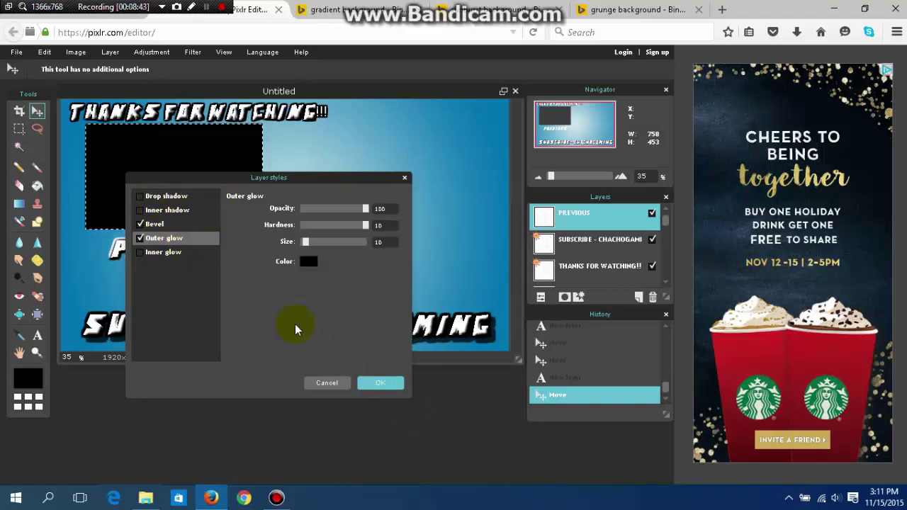
pyautogui.click(376, 383)
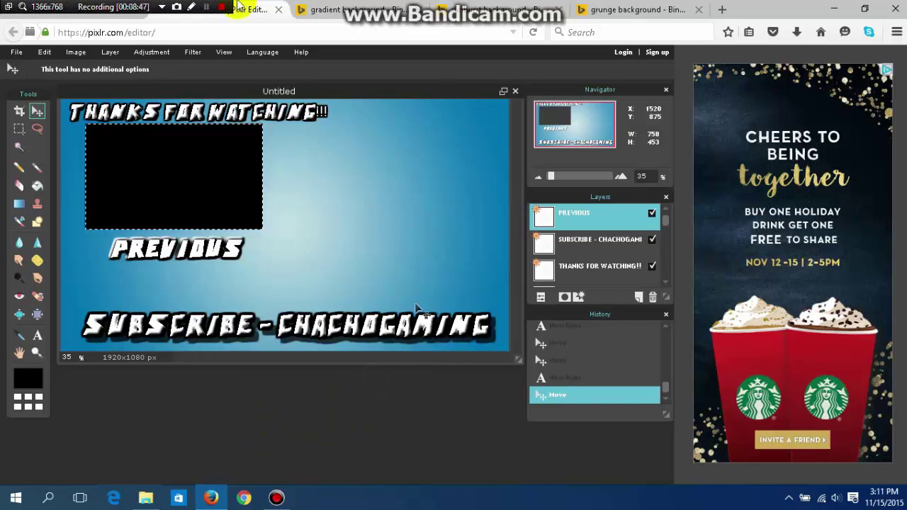
# - Type the two lines 'LIKE AND SUBSCRIBE' / 'FOR MORE VIDEOS' in white, centre-aligned
pyautogui.click(38, 335)
pyautogui.click(339, 168)
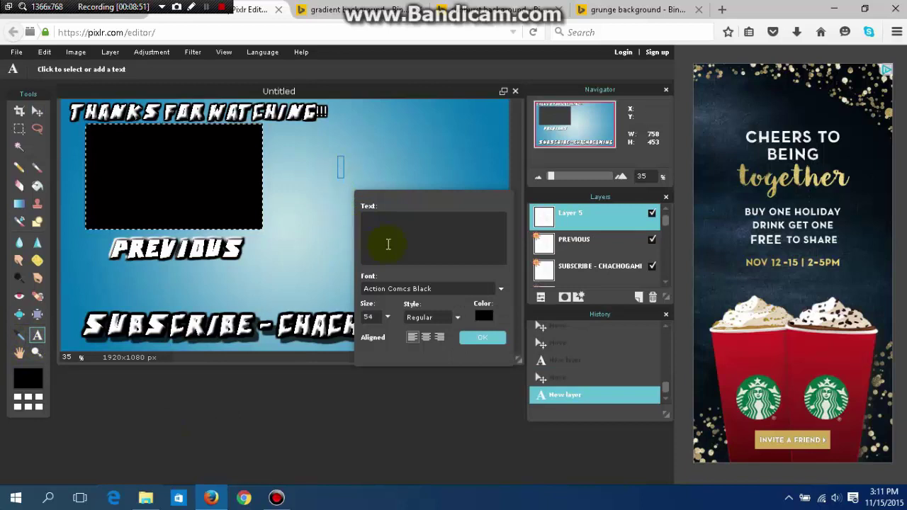
pyautogui.write('LIKE')
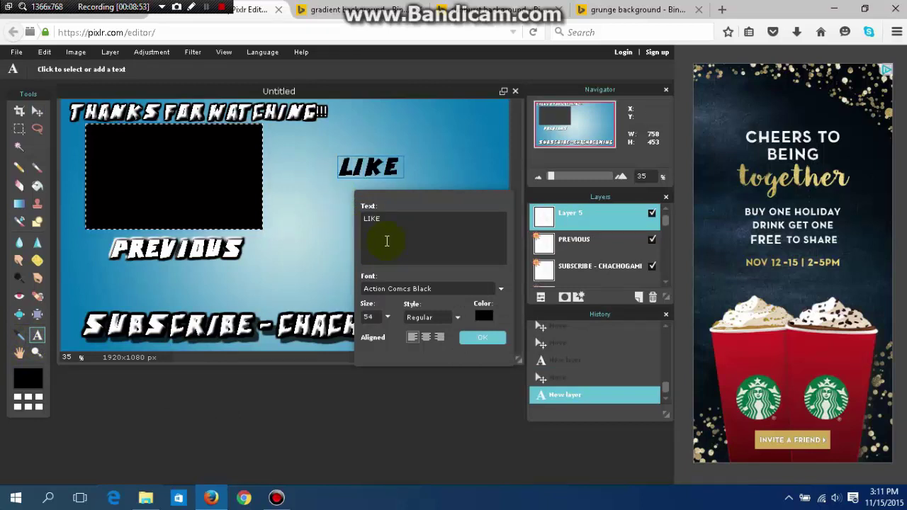
pyautogui.write(' AND SUB')
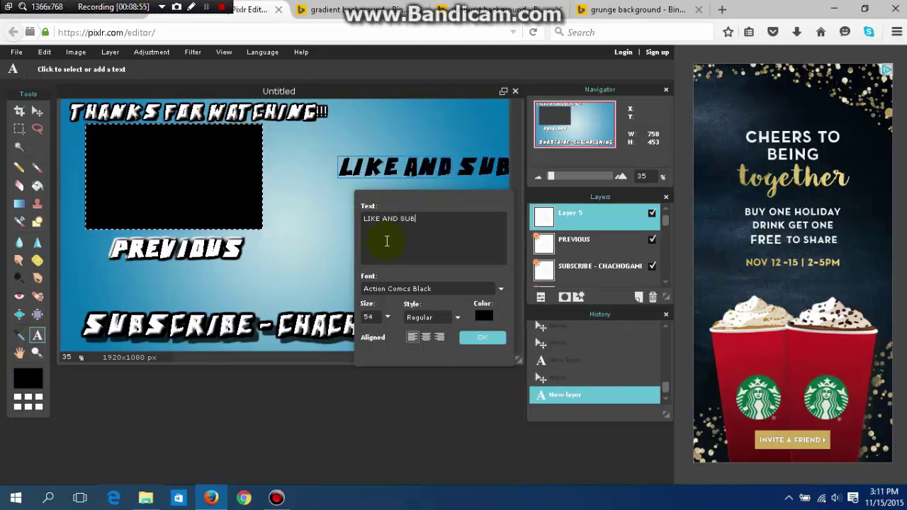
pyautogui.write('SCRIBE\\')
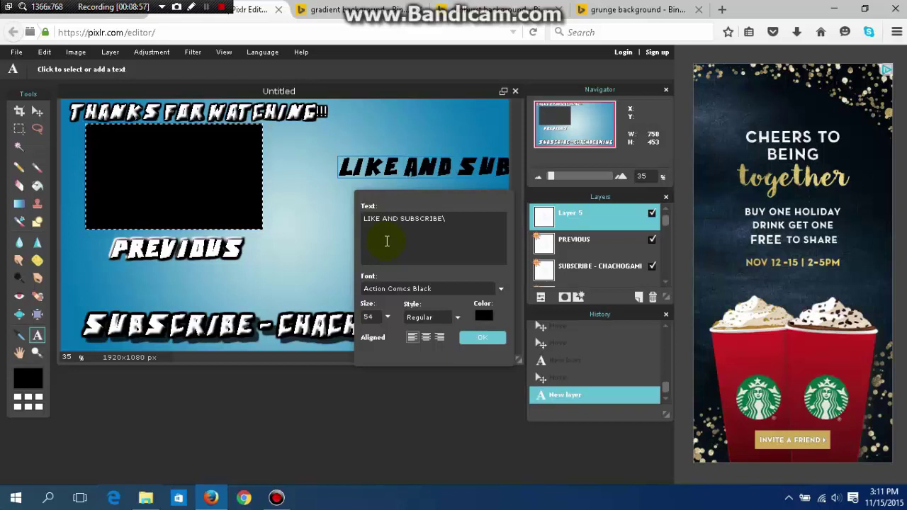
pyautogui.press('BackSpace')
pyautogui.write('FO')
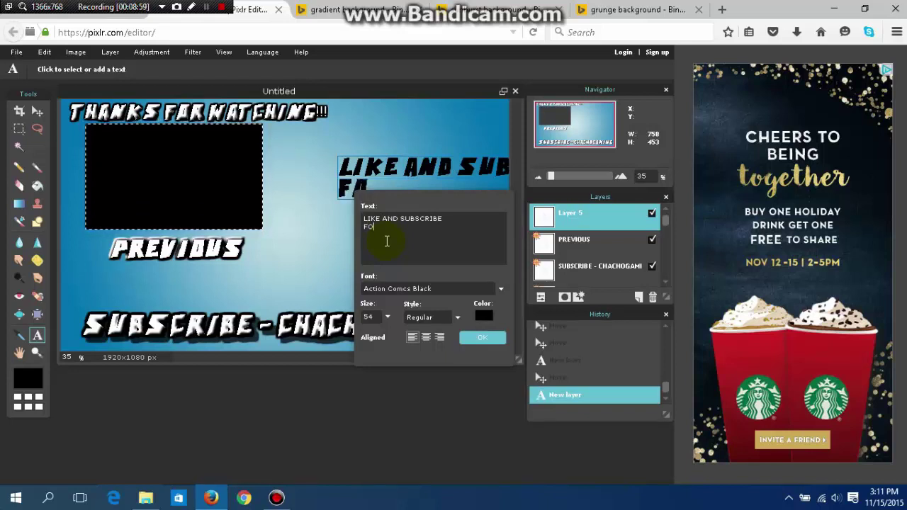
pyautogui.write('R MORE')
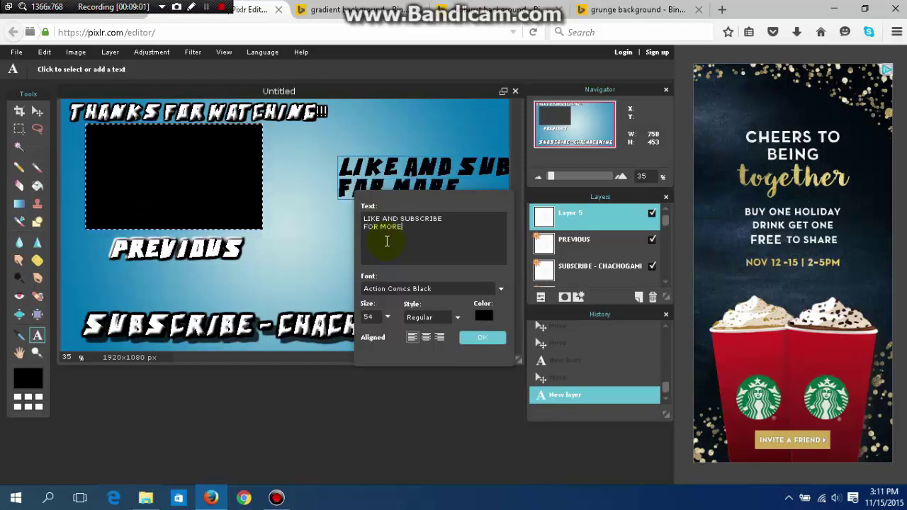
pyautogui.write(' VIDEOS')
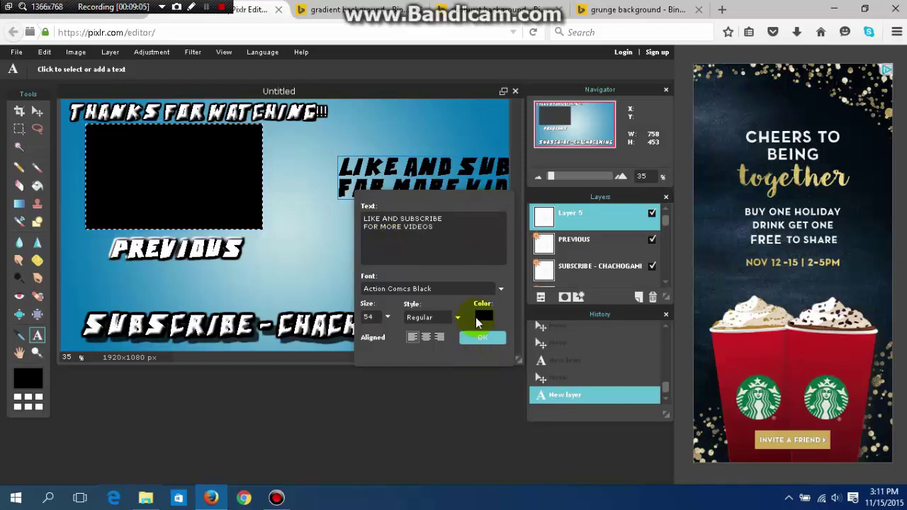
pyautogui.click(482, 317)
pyautogui.moveTo(190, 234); pyautogui.dragTo(186, 165)
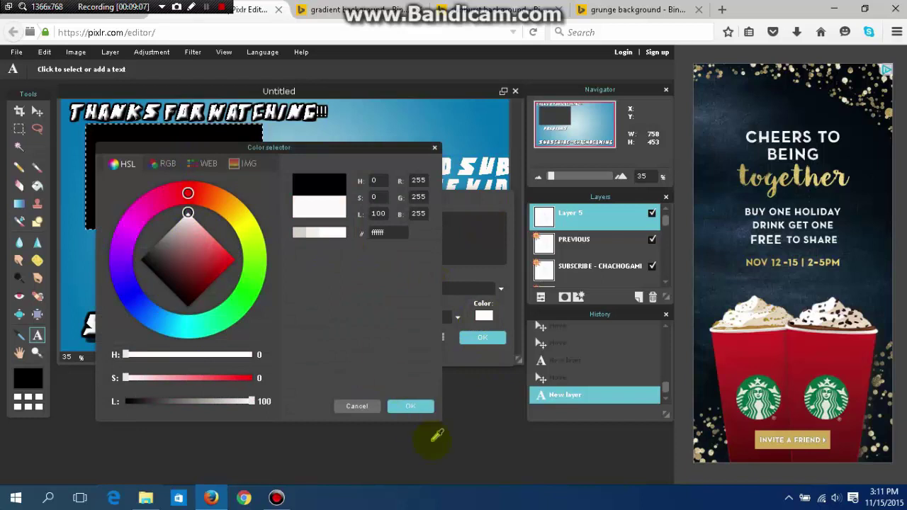
pyautogui.click(410, 406)
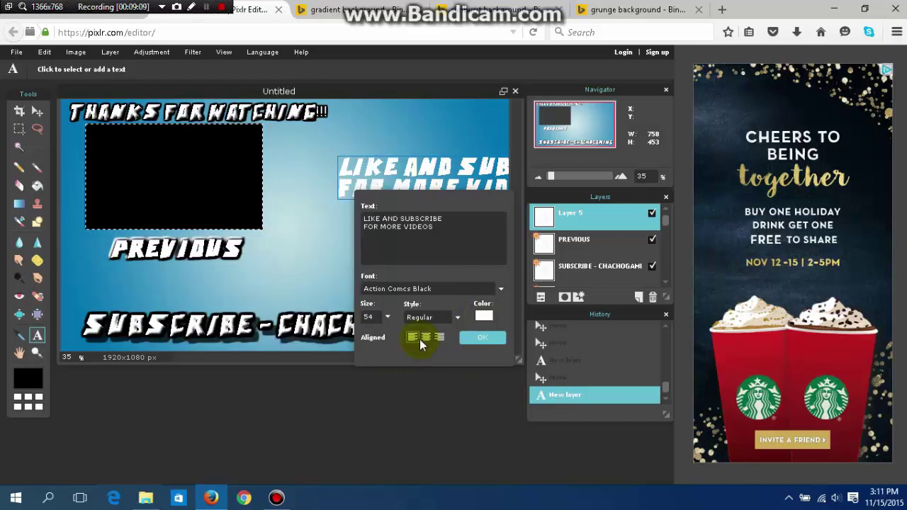
pyautogui.click(425, 338)
pyautogui.click(474, 338)
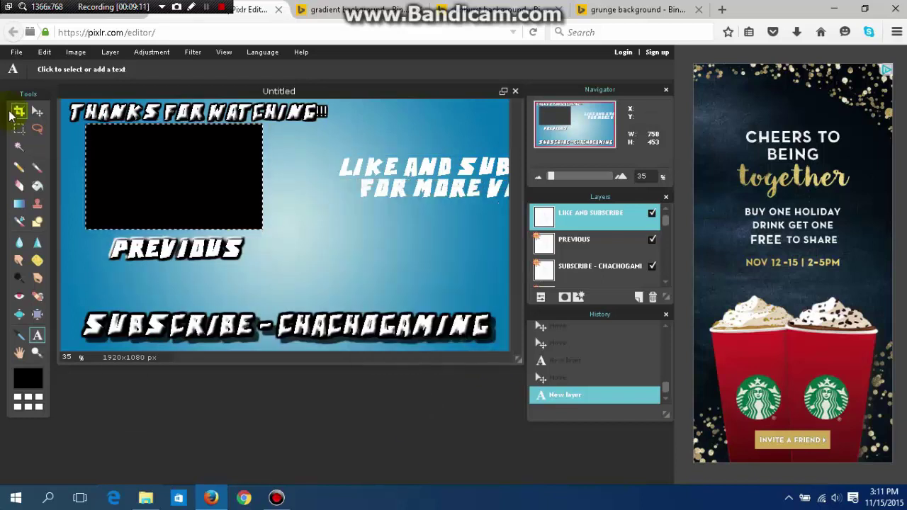
# - Shrink the LIKE AND SUBSCRIBE text from 54 to 43 and position it right of the box
pyautogui.click(37, 113)
pyautogui.moveTo(405, 158); pyautogui.dragTo(351, 174)
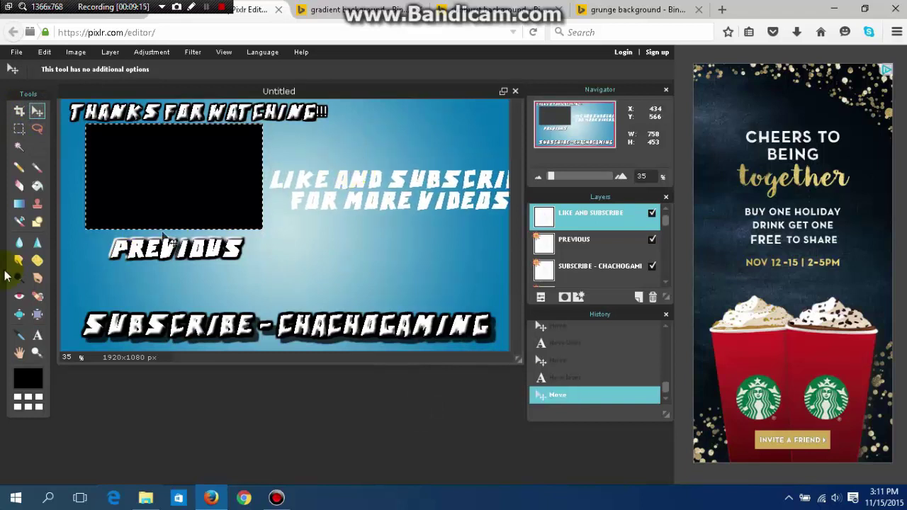
pyautogui.click(38, 335)
pyautogui.click(371, 179)
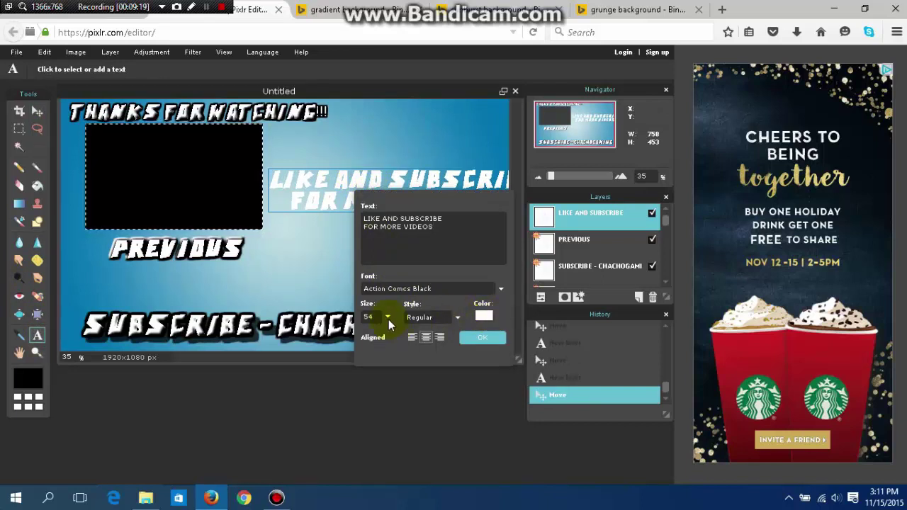
pyautogui.moveTo(388, 320); pyautogui.dragTo(348, 336)
pyautogui.click(480, 340)
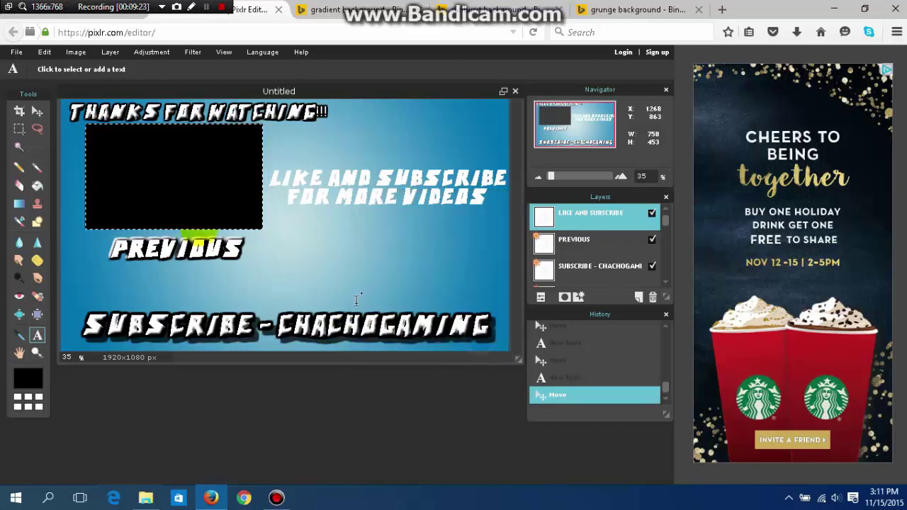
pyautogui.click(38, 112)
pyautogui.moveTo(345, 178); pyautogui.dragTo(348, 183)
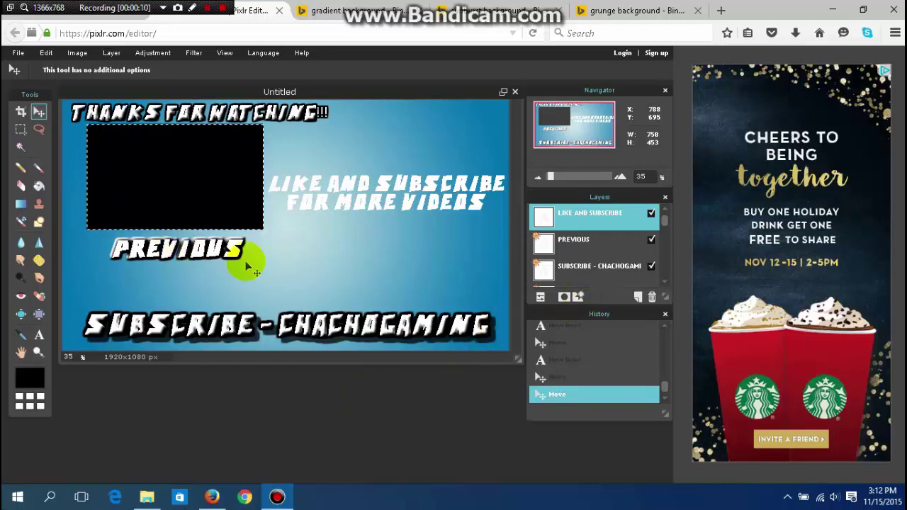
# - Give the LIKE AND SUBSCRIBE text a bevel and a black outer glow, hardness 10, size 10
pyautogui.click(578, 299)
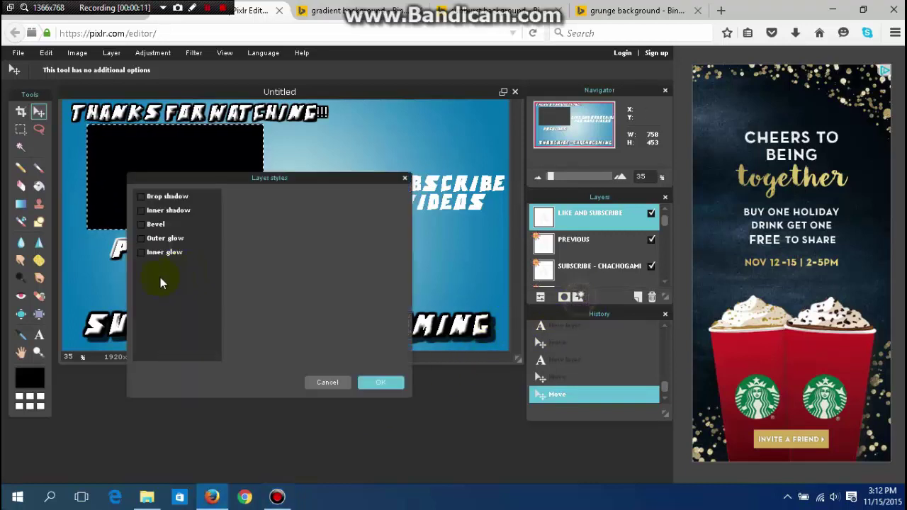
pyautogui.click(141, 224)
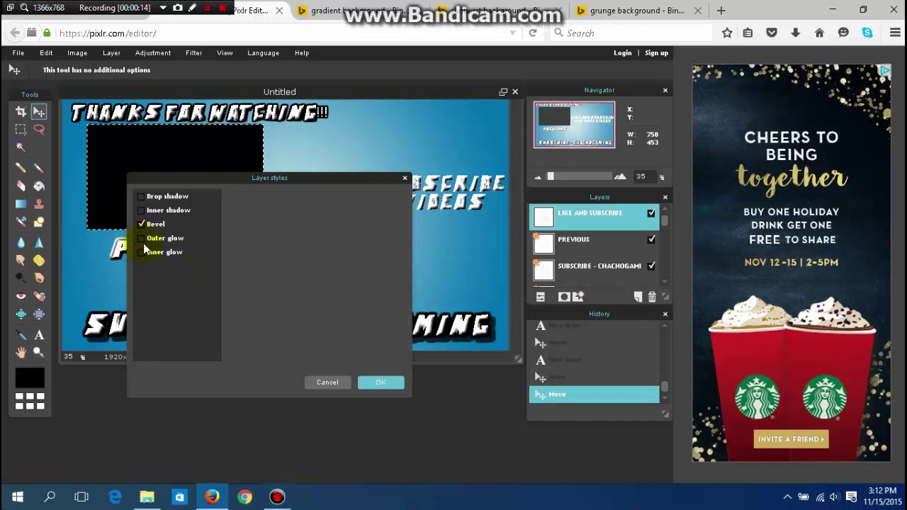
pyautogui.click(141, 239)
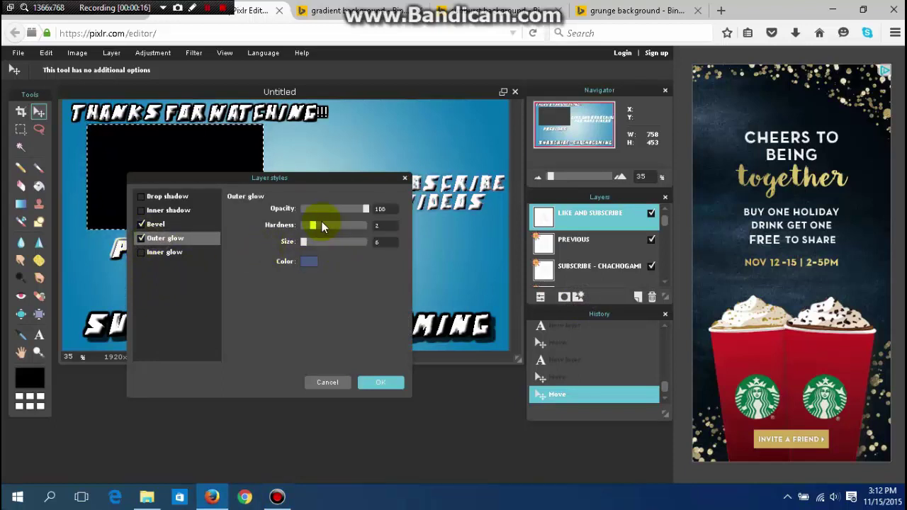
pyautogui.moveTo(314, 226); pyautogui.dragTo(377, 239)
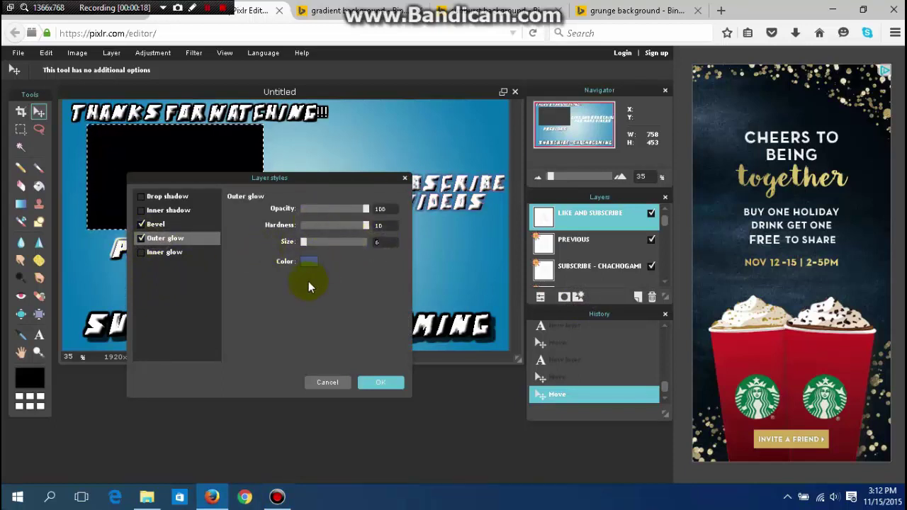
pyautogui.press('Right')
pyautogui.press('Right')
pyautogui.press('Right')
pyautogui.press('Right')
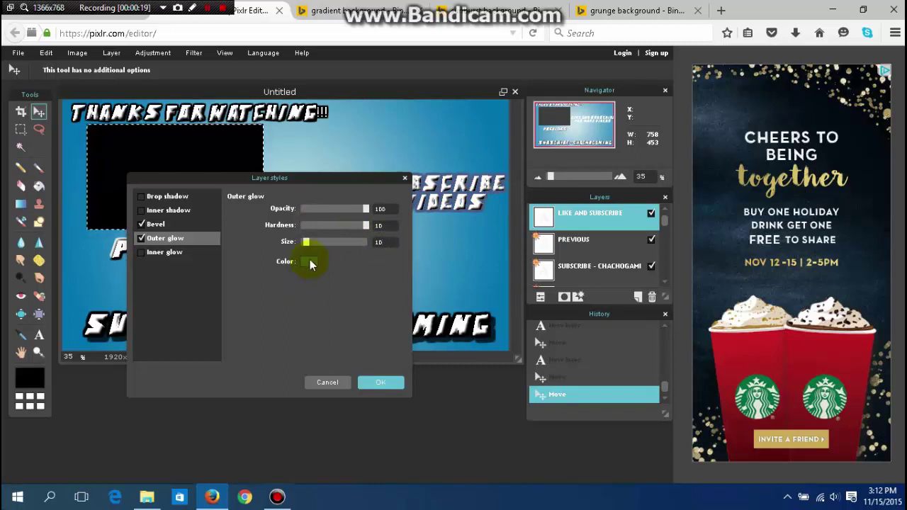
pyautogui.click(309, 262)
pyautogui.moveTo(179, 258); pyautogui.dragTo(141, 260)
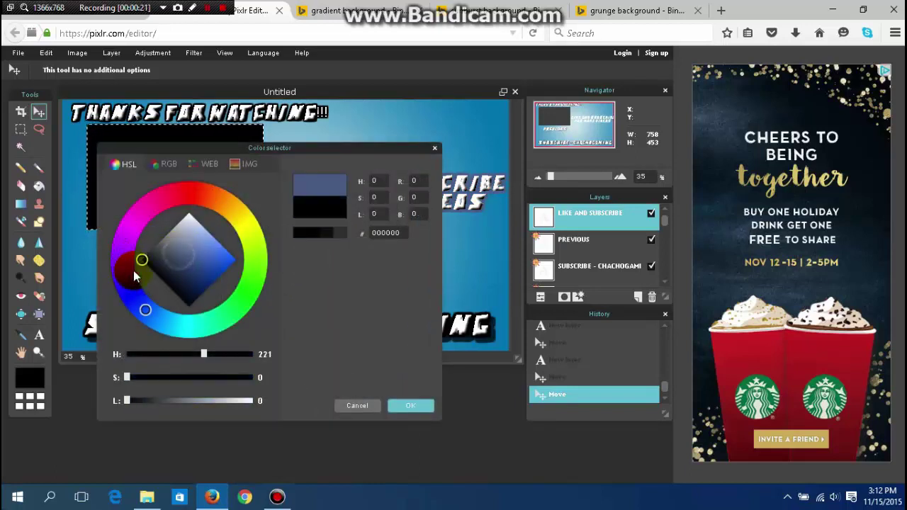
pyautogui.click(411, 405)
pyautogui.click(380, 383)
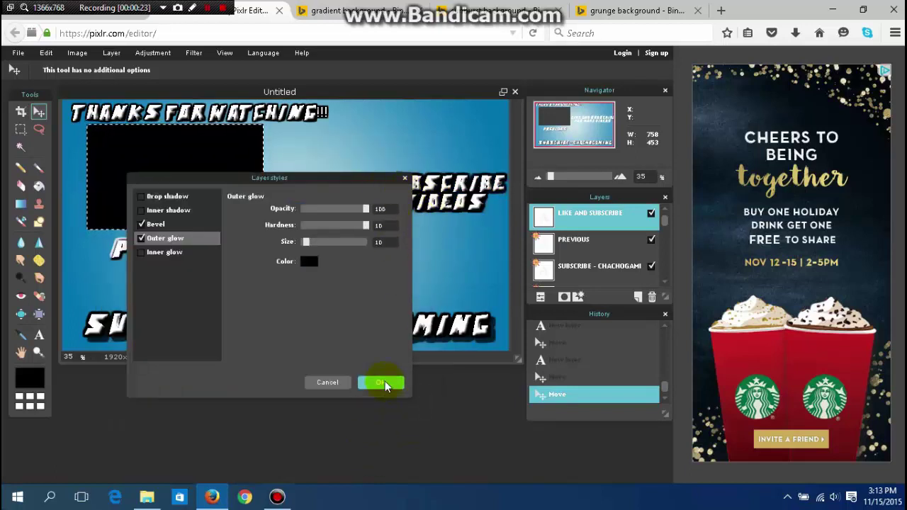